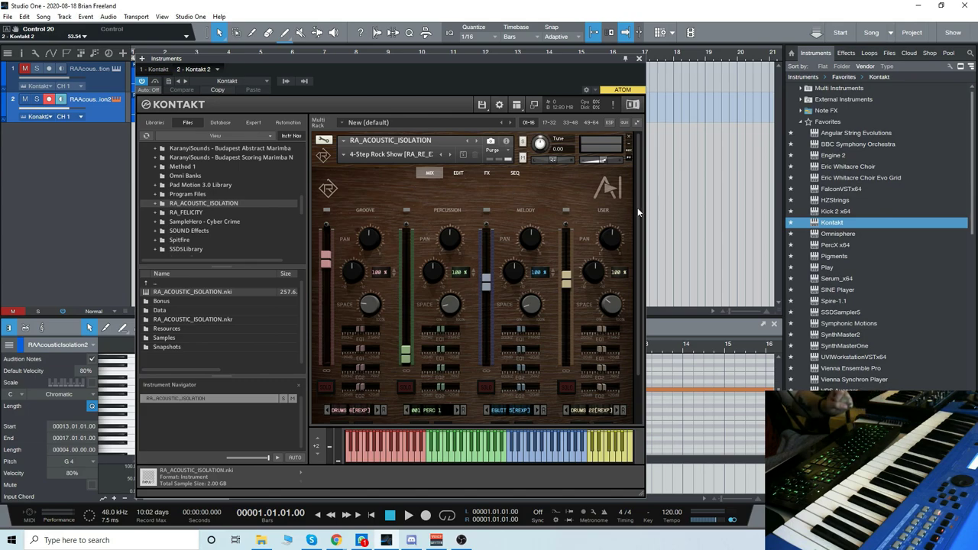
# - Look over the four channels on the mix page of RA_ACOUSTIC_ISOLATION and close the instrument window
pyautogui.moveTo(639, 207); pyautogui.dragTo(297, 197)
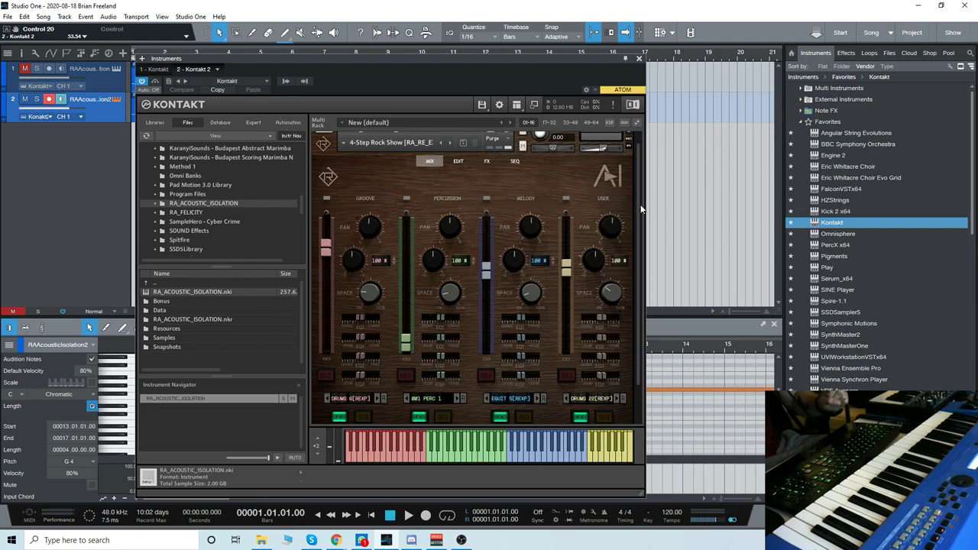
pyautogui.moveTo(641, 208); pyautogui.dragTo(640, 195)
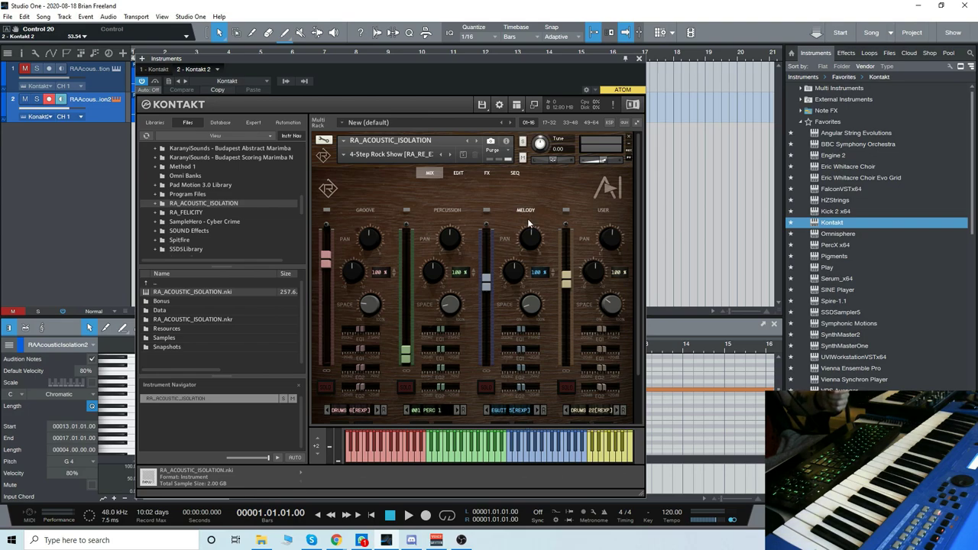
pyautogui.click(635, 57)
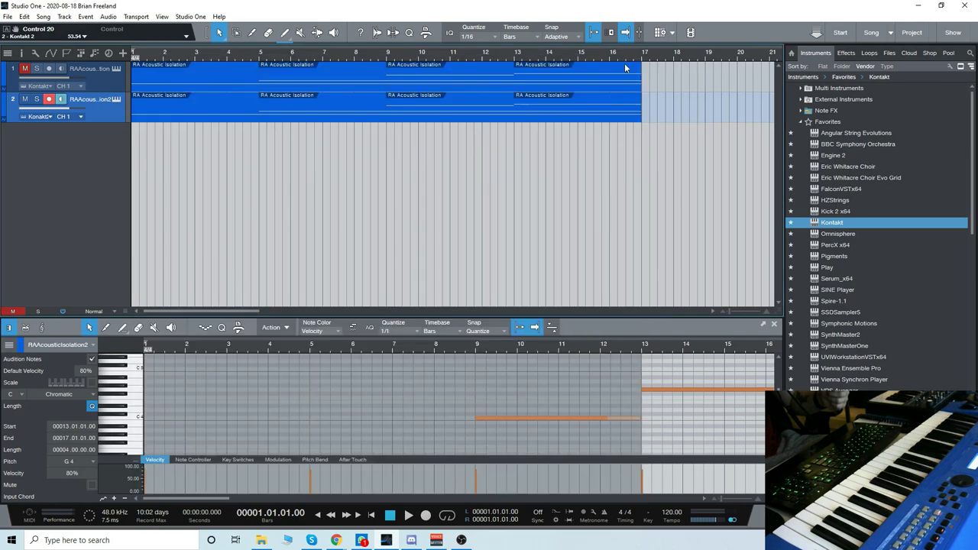
# - Show the second track's first part in the note editor and audition its C1 note on the piano keys
pyautogui.click(99, 78)
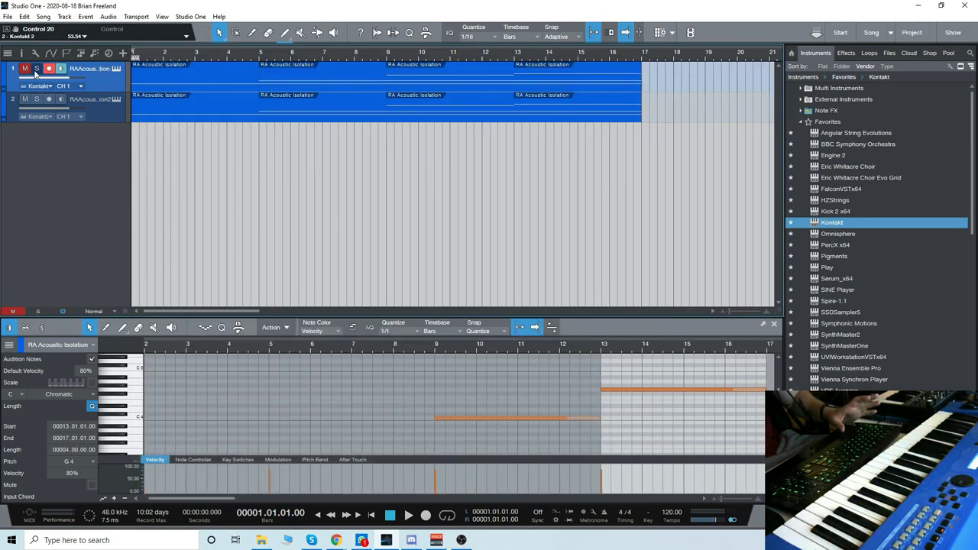
pyautogui.click(43, 105)
pyautogui.click(195, 108)
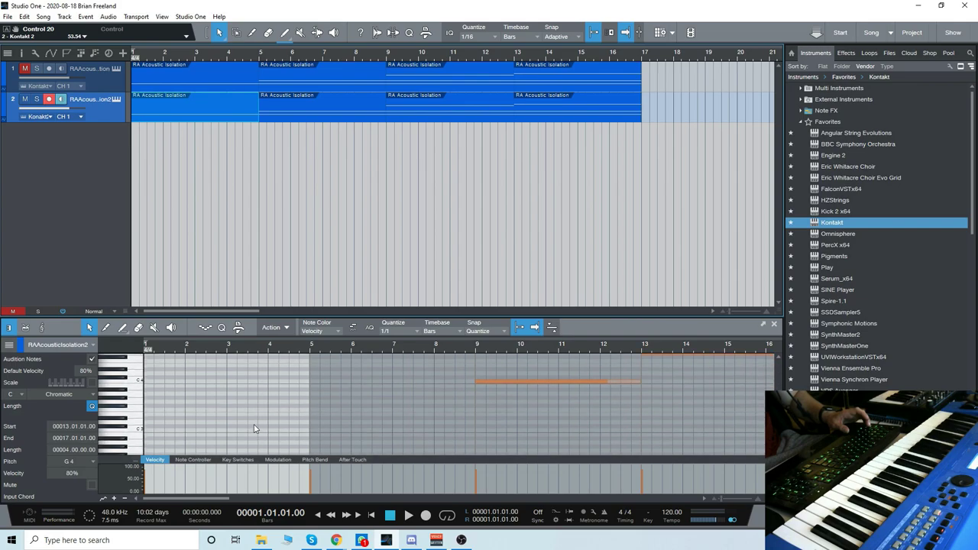
pyautogui.scroll(-3, 253, 426)
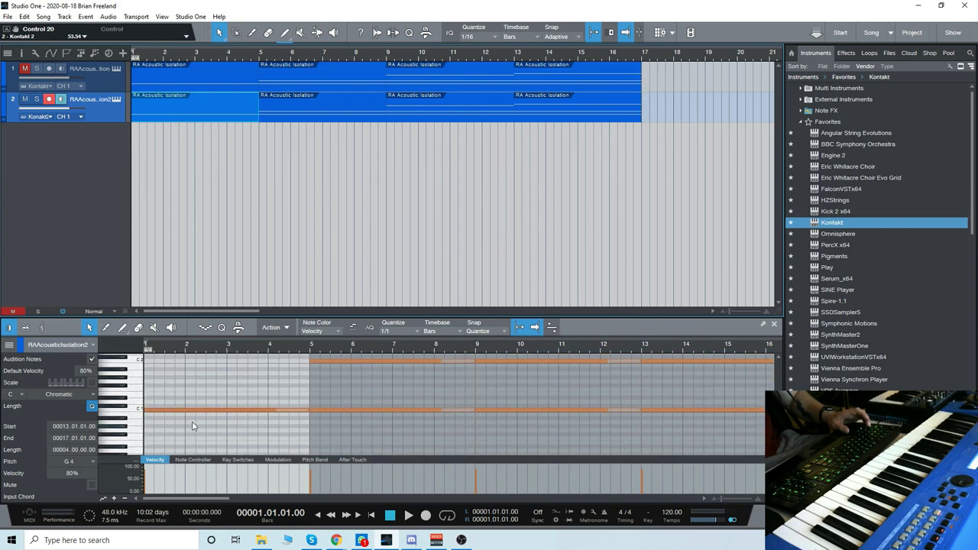
pyautogui.click(137, 411)
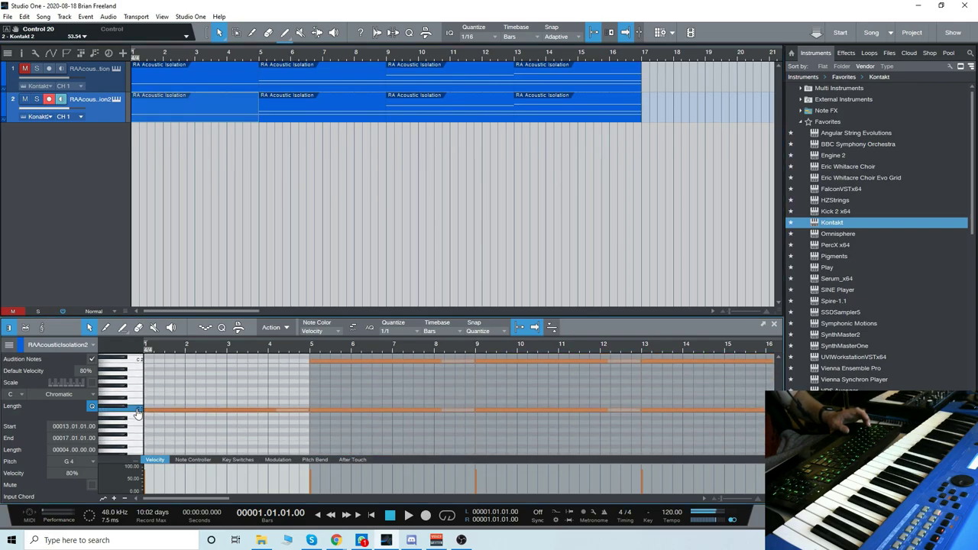
pyautogui.scroll(1, 237, 422)
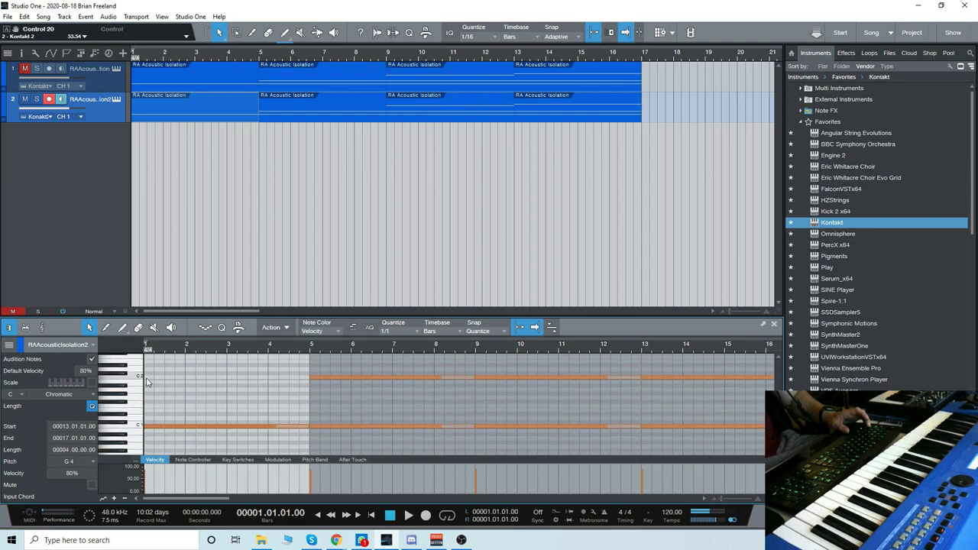
# - Raise the percussion volume fader in the second track's Kontakt instrument and audition the lowest key of the green percussion zone
pyautogui.press('F11')
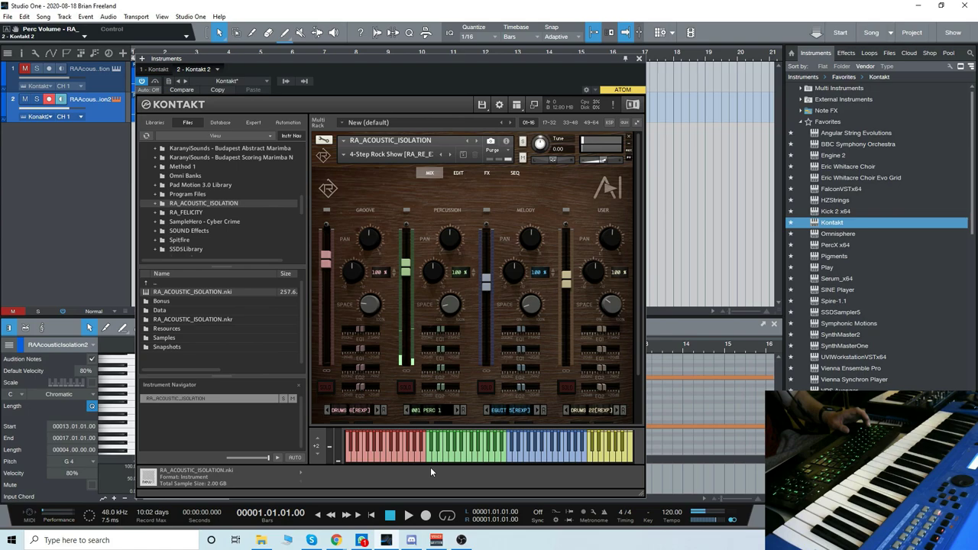
pyautogui.click(430, 461)
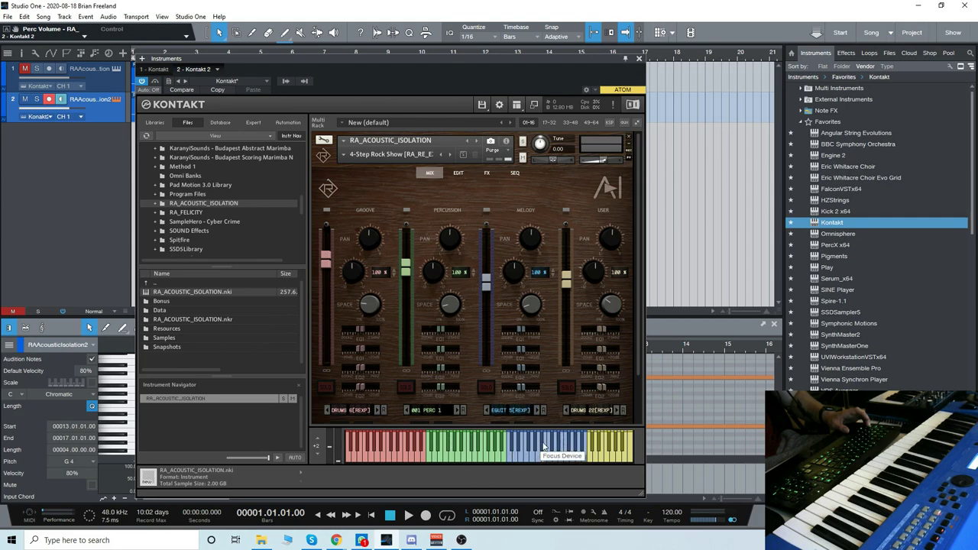
pyautogui.click(639, 59)
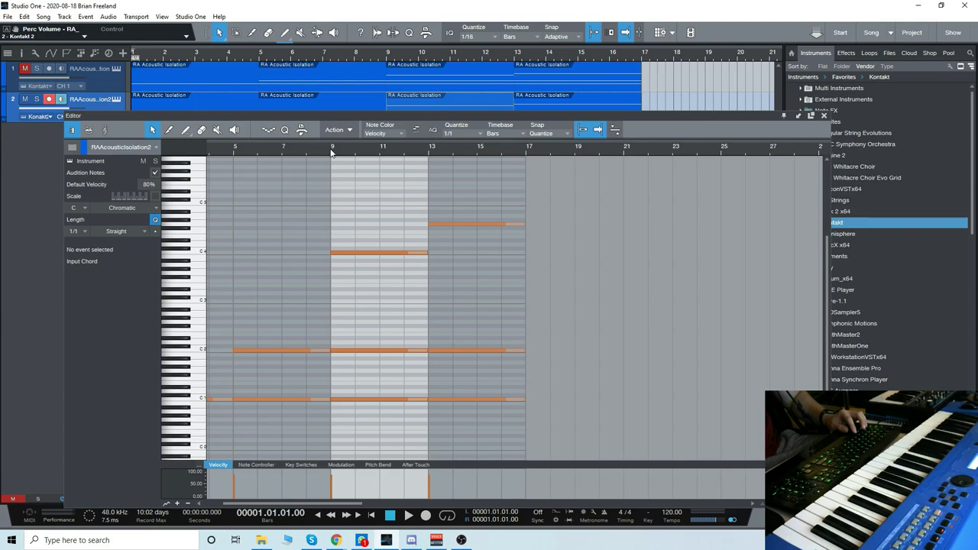
# - Audition the top notes of the parts at bars 9 and 13 in the note editor and return to the first part
pyautogui.click(332, 153)
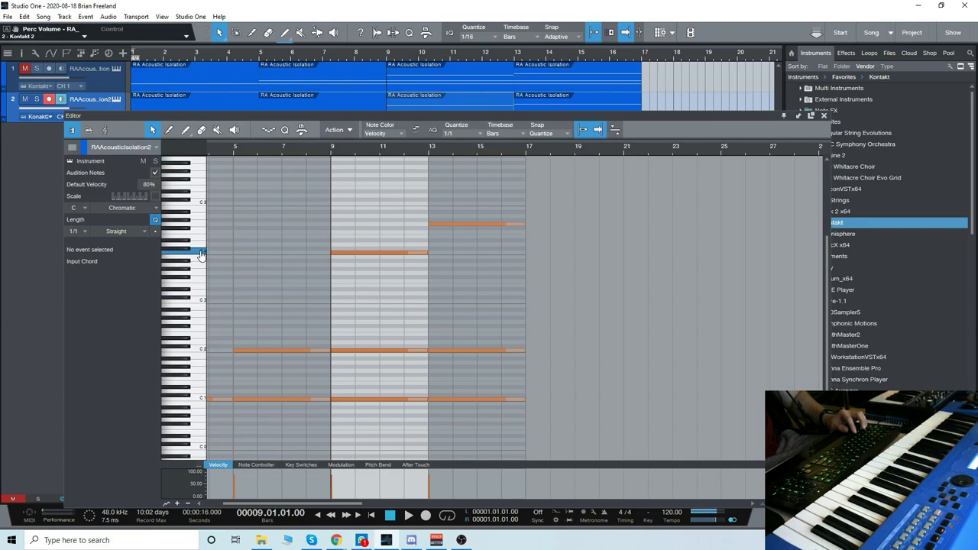
pyautogui.click(492, 262)
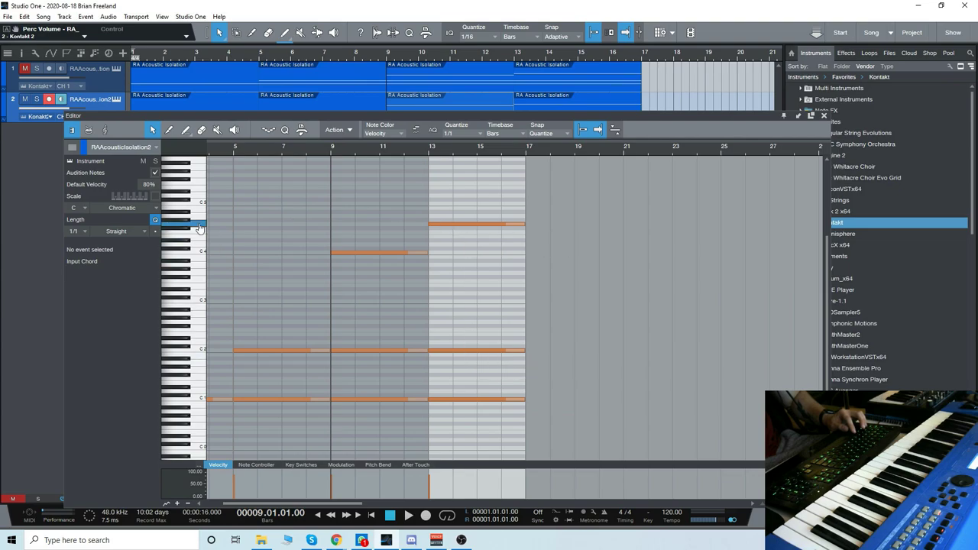
pyautogui.click(319, 515)
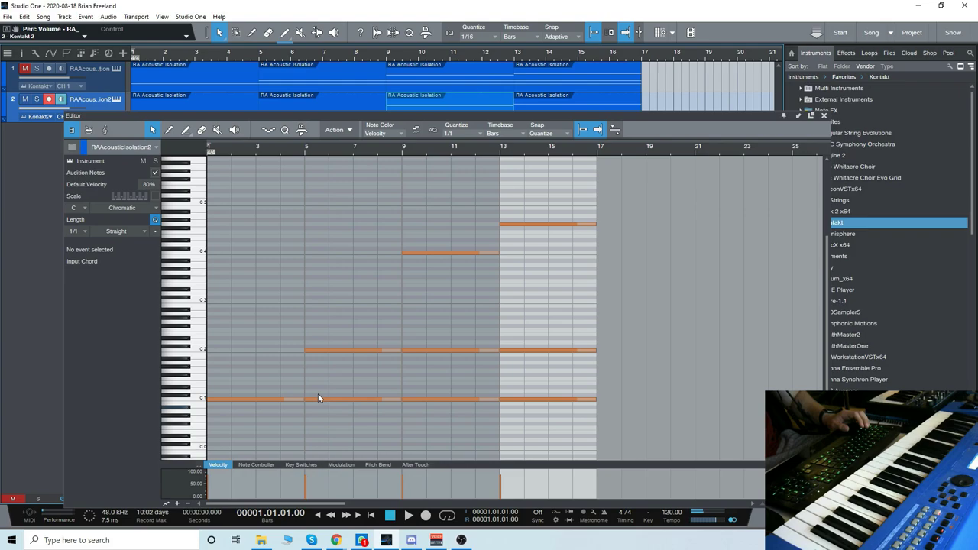
pyautogui.scroll(-1, 306, 382)
pyautogui.click(273, 298)
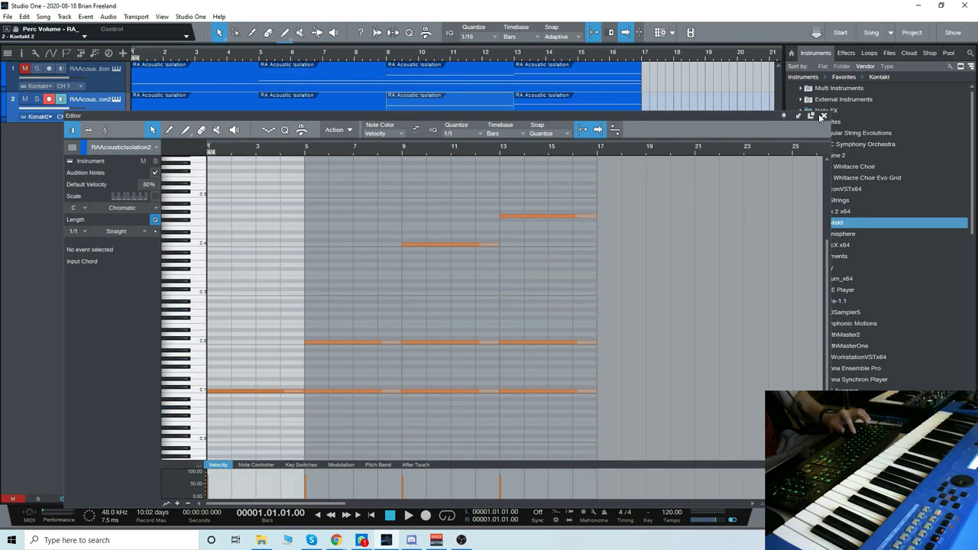
# - Merge all four parts on the second track into a single part and open it in the note editor
pyautogui.click(821, 114)
pyautogui.moveTo(765, 219); pyautogui.dragTo(90, 115)
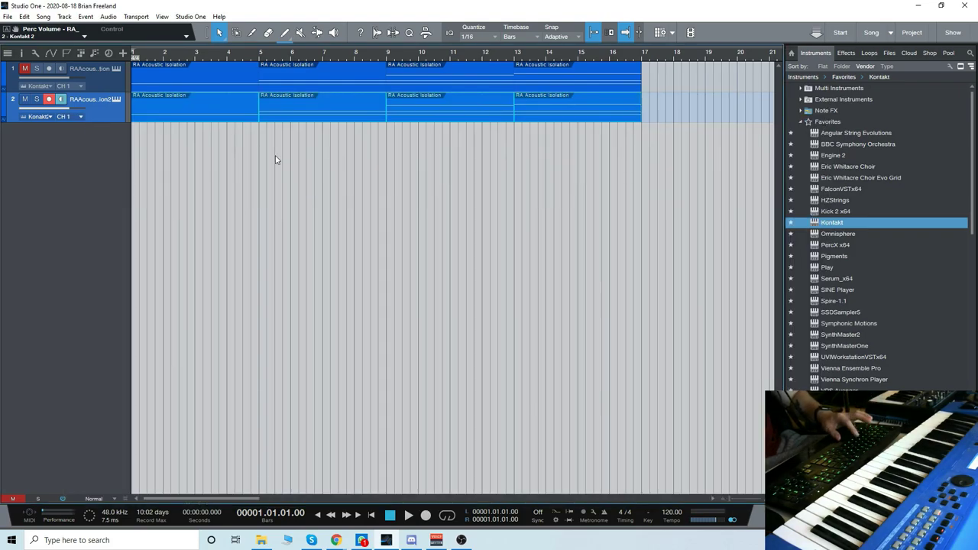
pyautogui.doubleClick(295, 114)
# - Play the merged part from bar 1 while following its notes in the editor, and stop playback around bar 14
pyautogui.press('space')
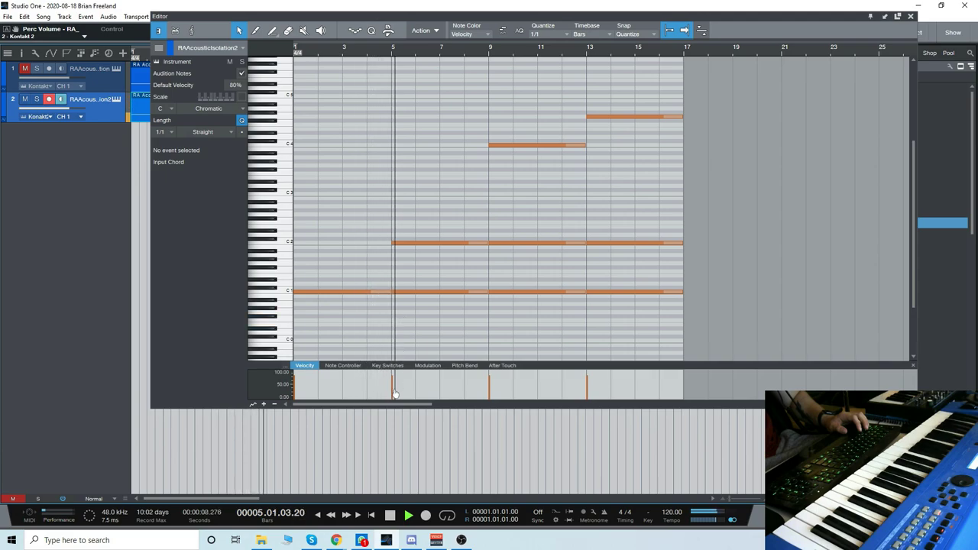
pyautogui.hscroll(2, 425, 340)
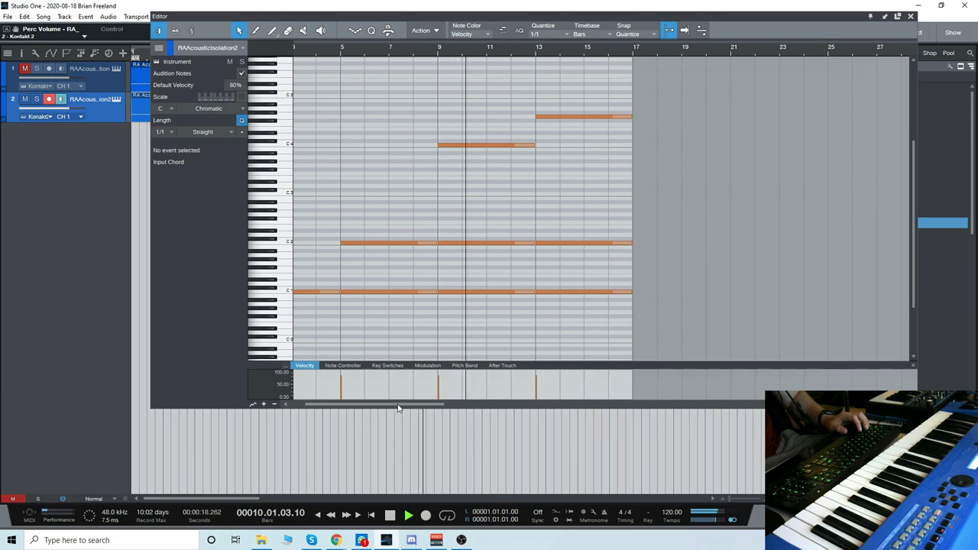
pyautogui.moveTo(398, 409); pyautogui.dragTo(418, 411)
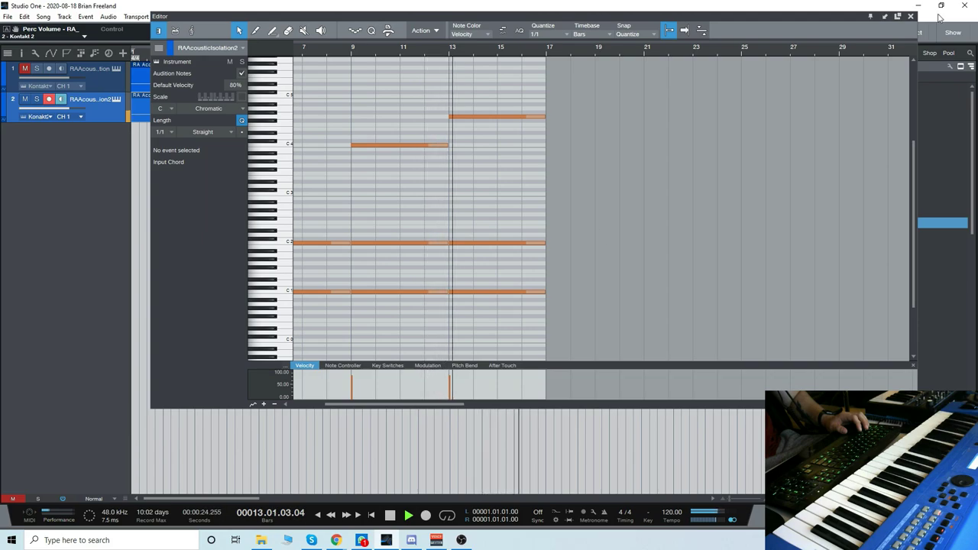
pyautogui.click(910, 17)
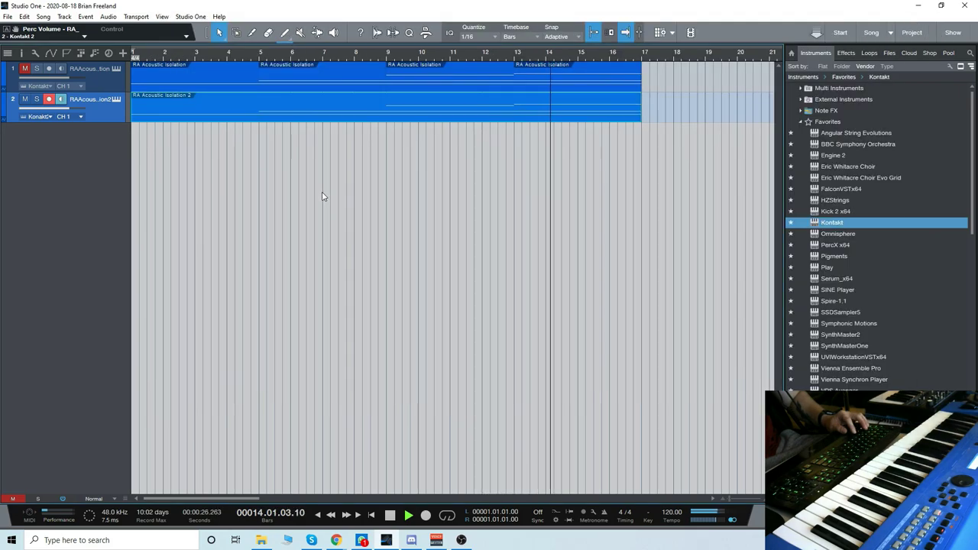
pyautogui.press('space')
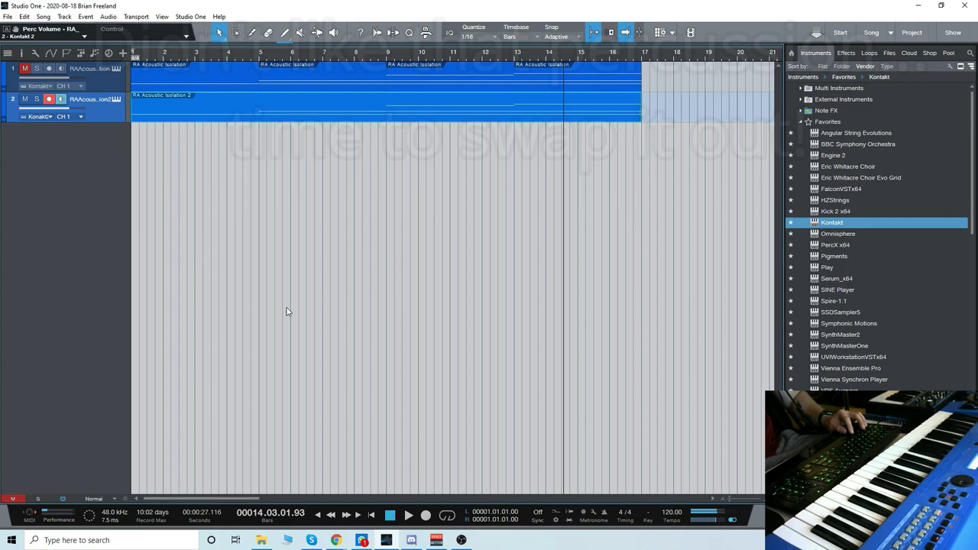
# - Swap the percussion channel's sound in the second track's Kontakt instrument to 002 PERC 2
pyautogui.click(118, 100)
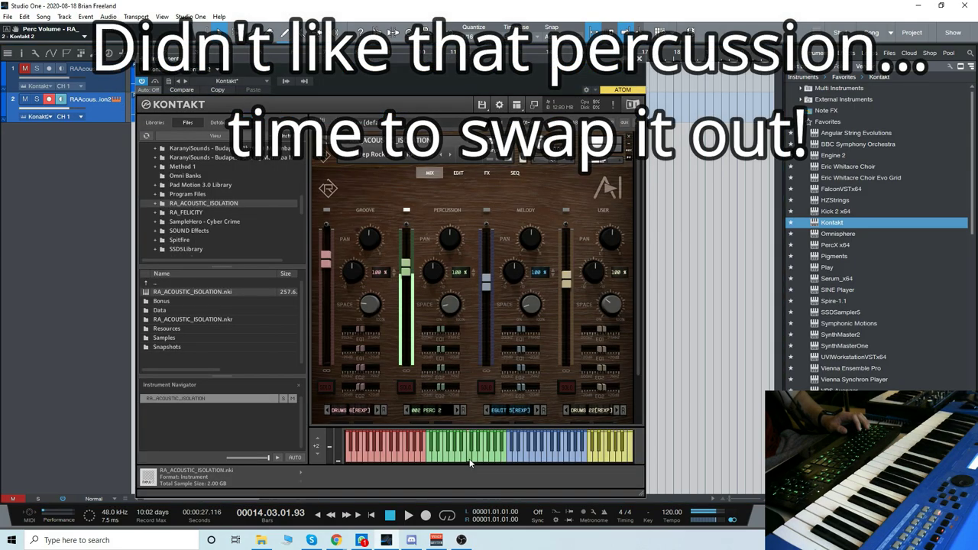
pyautogui.click(462, 411)
pyautogui.click(640, 59)
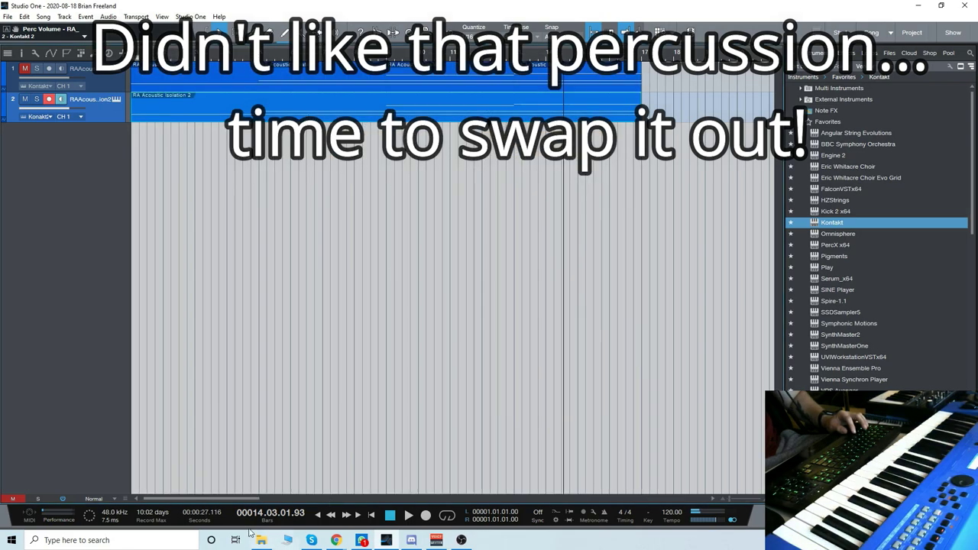
# - Play the song from the start and examine the second track's layered notes in the note editor
pyautogui.click(319, 520)
pyautogui.press('space')
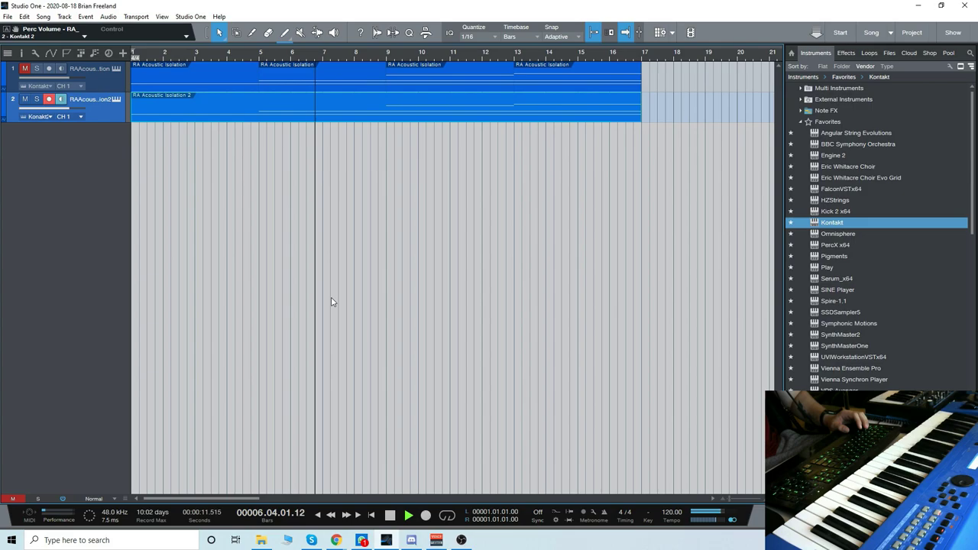
pyautogui.doubleClick(367, 111)
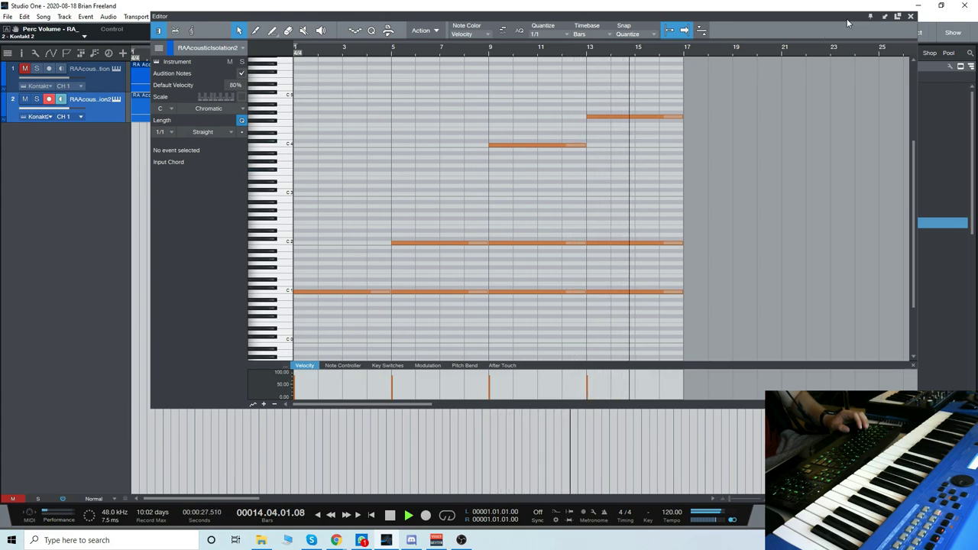
pyautogui.moveTo(843, 17); pyautogui.dragTo(807, 29)
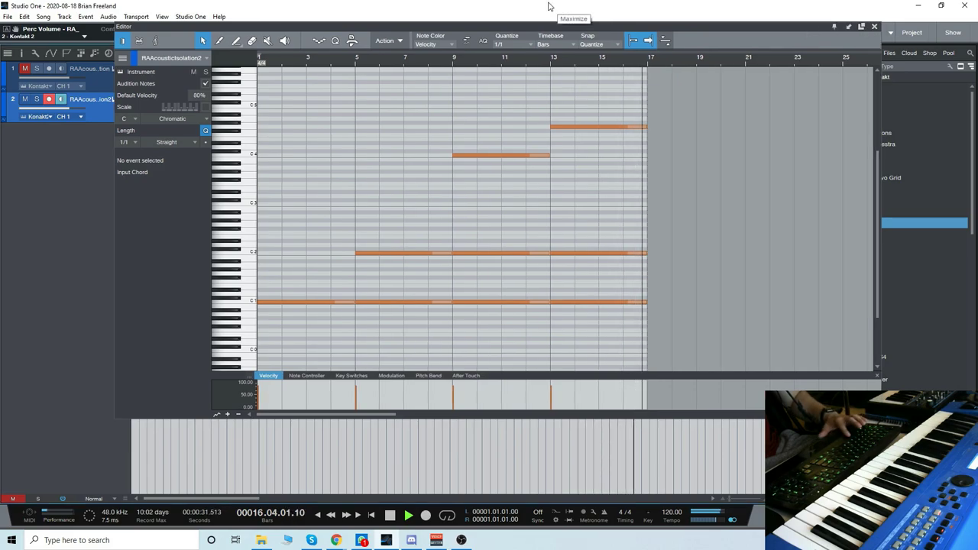
pyautogui.press('F2')
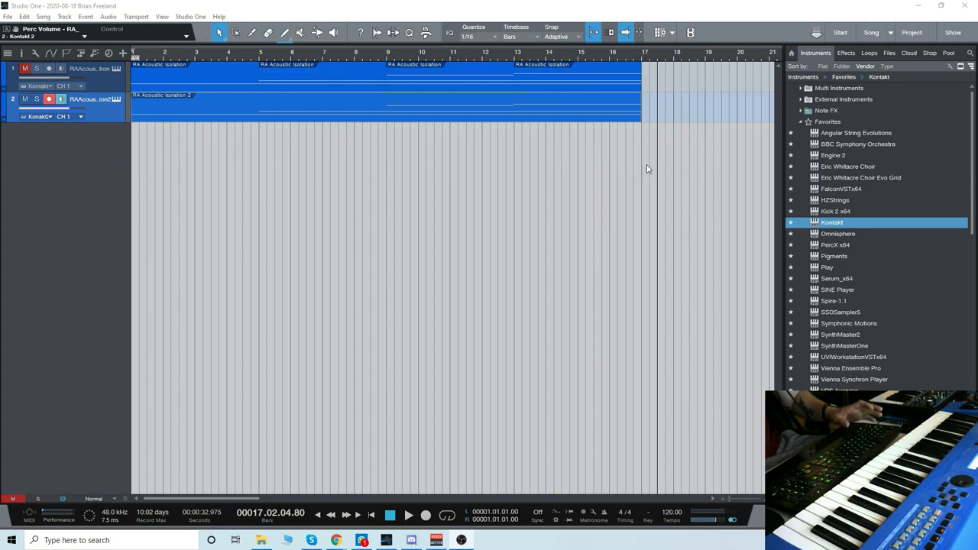
pyautogui.doubleClick(474, 116)
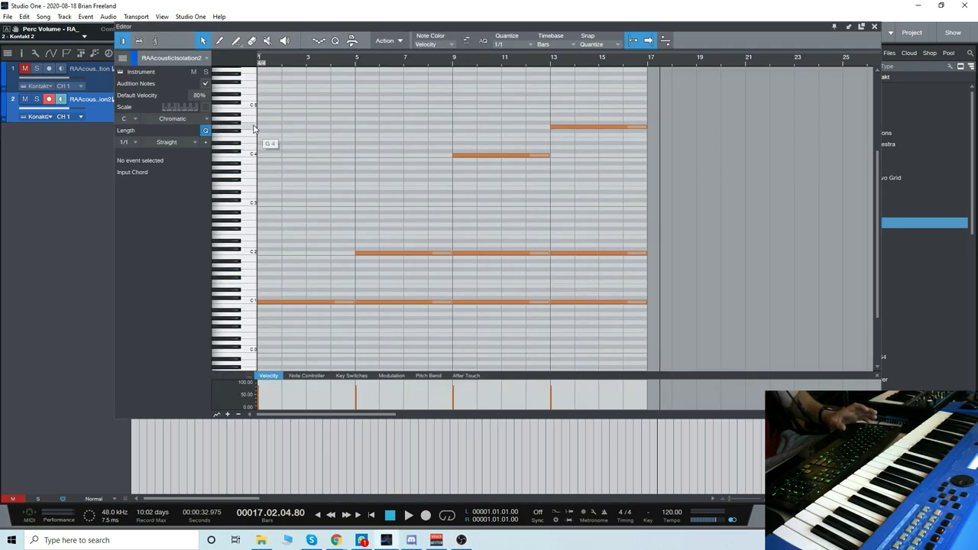
pyautogui.click(876, 27)
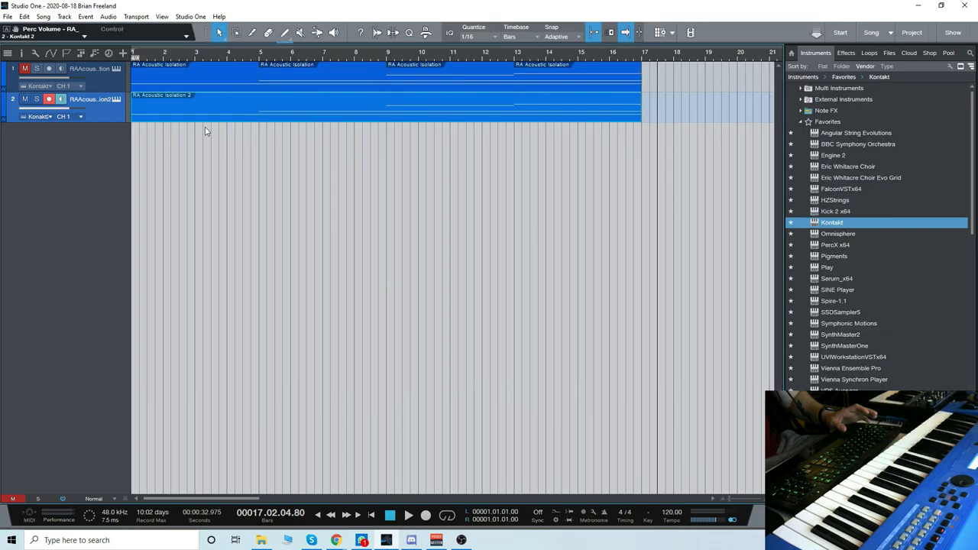
# - Open the second track's Kontakt instrument and show the percussion edit page of RA_ACOUSTIC_ISOLATION
pyautogui.click(115, 99)
pyautogui.moveTo(454, 62); pyautogui.dragTo(454, 53)
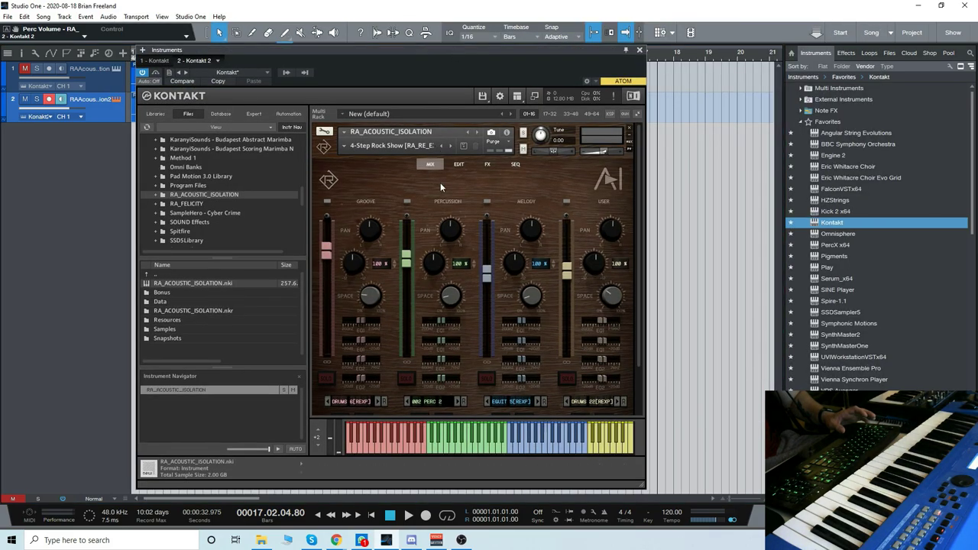
pyautogui.click(459, 165)
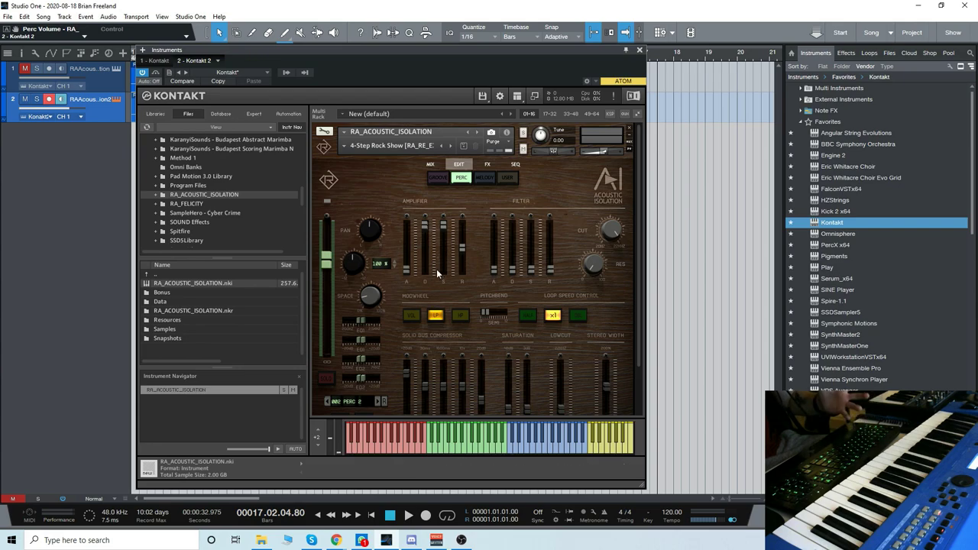
# - Browse the list of percussion sounds without choosing one, and check the melody and percussion edit pages
pyautogui.click(360, 402)
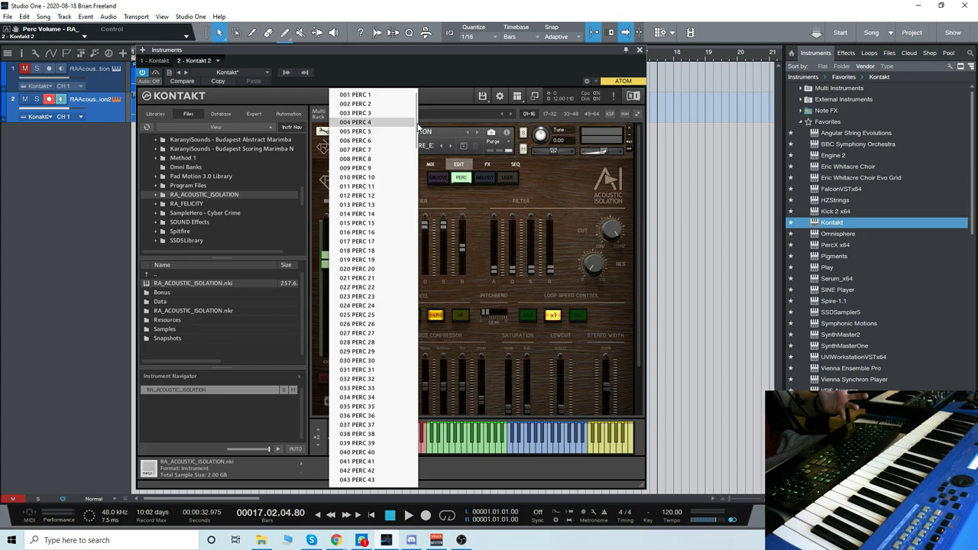
pyautogui.click(417, 201)
pyautogui.moveTo(417, 201); pyautogui.dragTo(449, 51)
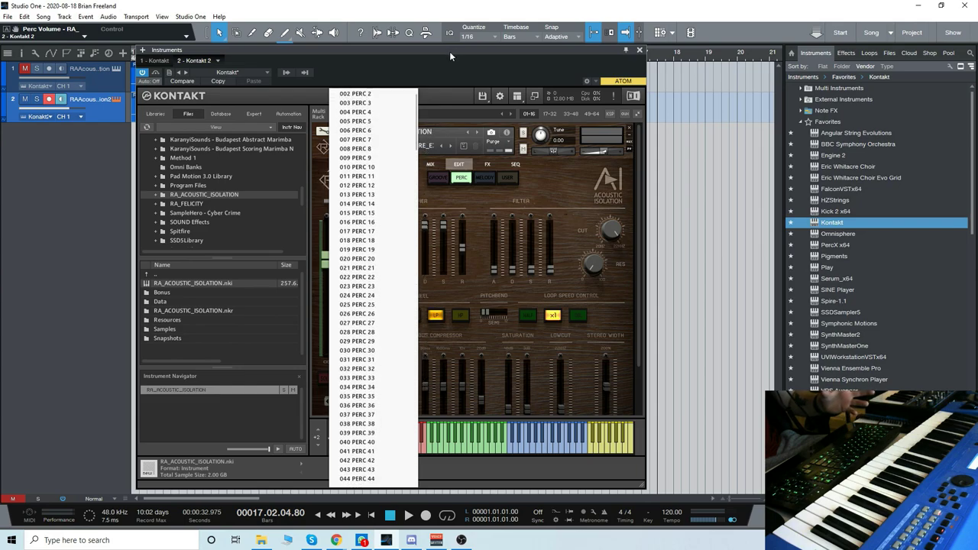
pyautogui.click(526, 193)
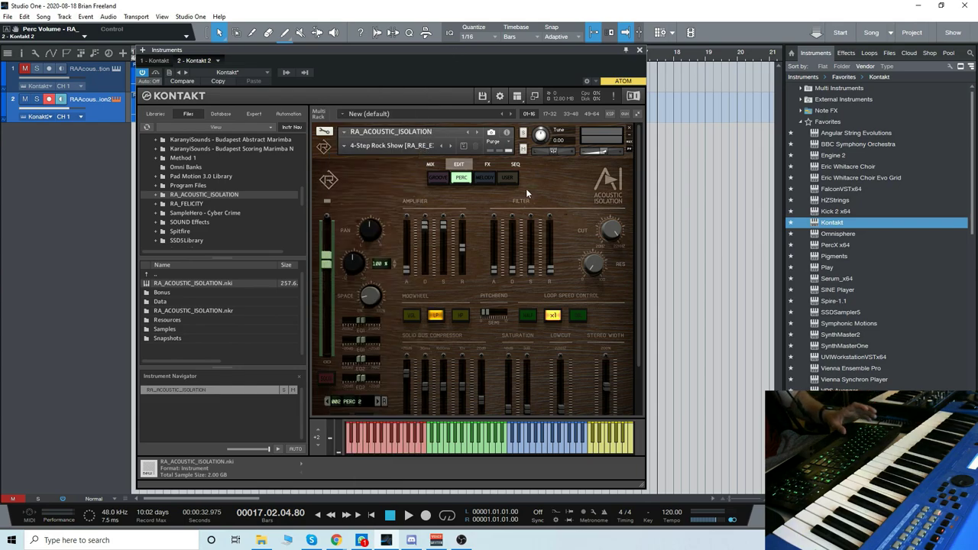
pyautogui.click(486, 177)
pyautogui.click(468, 178)
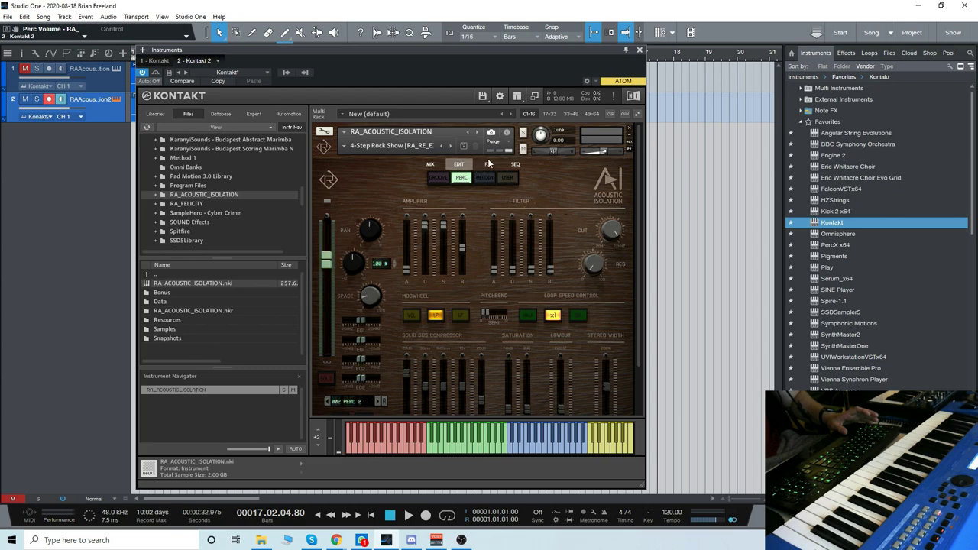
# - View the sequencer pages of the percussion and groove parts in the second track's instrument and close its window
pyautogui.click(515, 164)
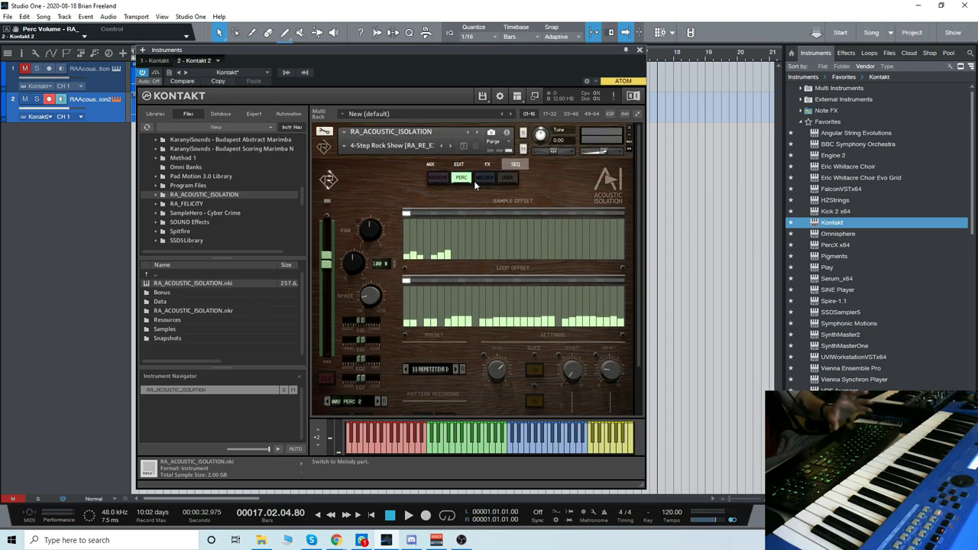
pyautogui.click(437, 178)
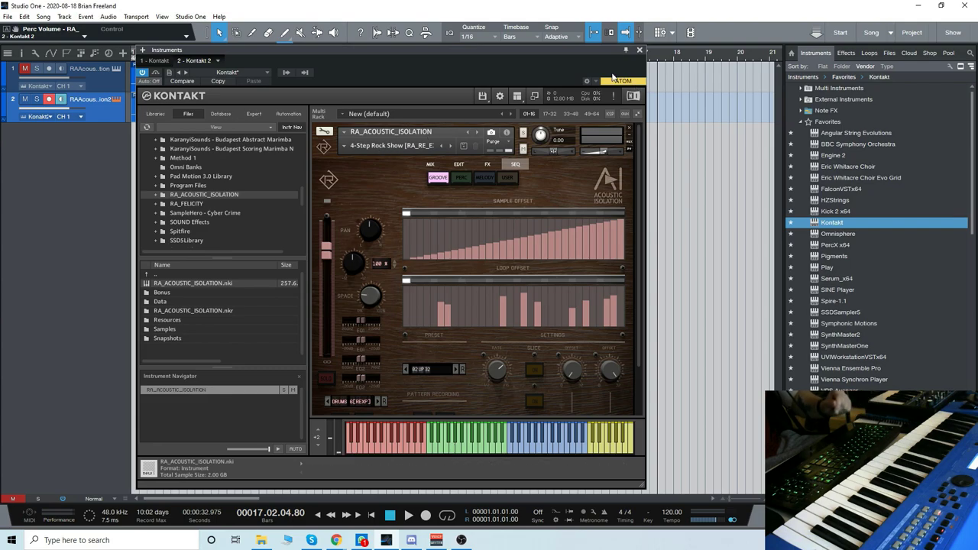
pyautogui.click(639, 51)
# - Solo the first track and open its Kontakt instrument, placing the window so the arrangement stays in view
pyautogui.click(36, 68)
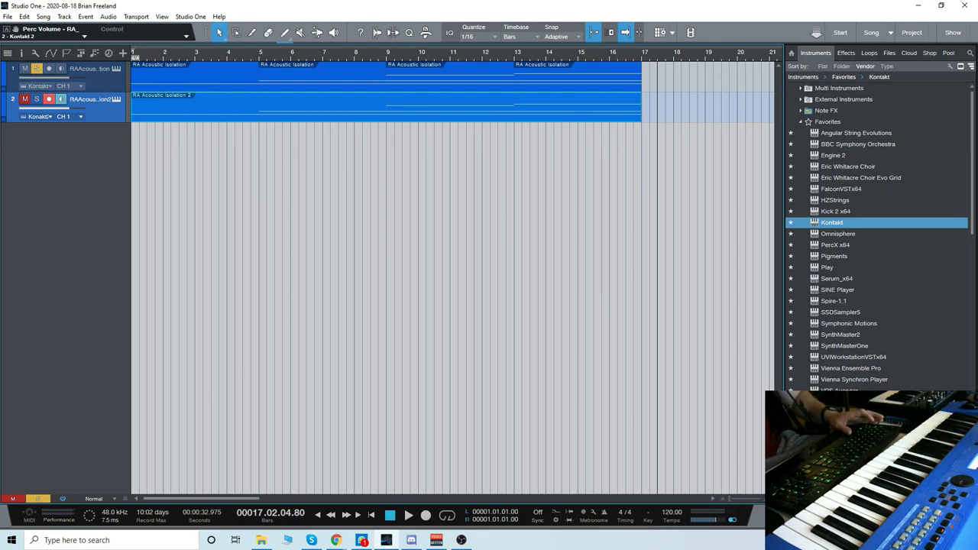
pyautogui.click(117, 69)
pyautogui.moveTo(506, 63); pyautogui.dragTo(457, 136)
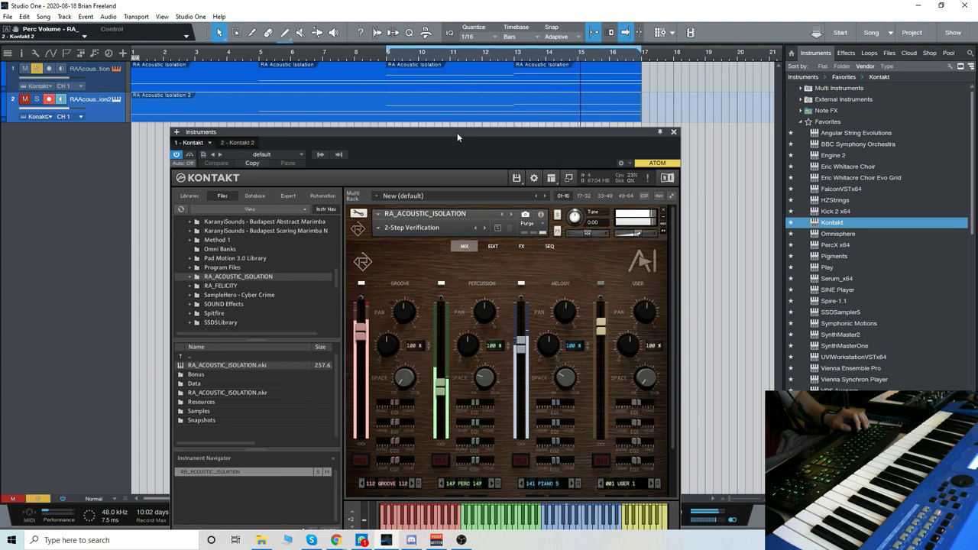
pyautogui.moveTo(457, 132); pyautogui.dragTo(466, 100)
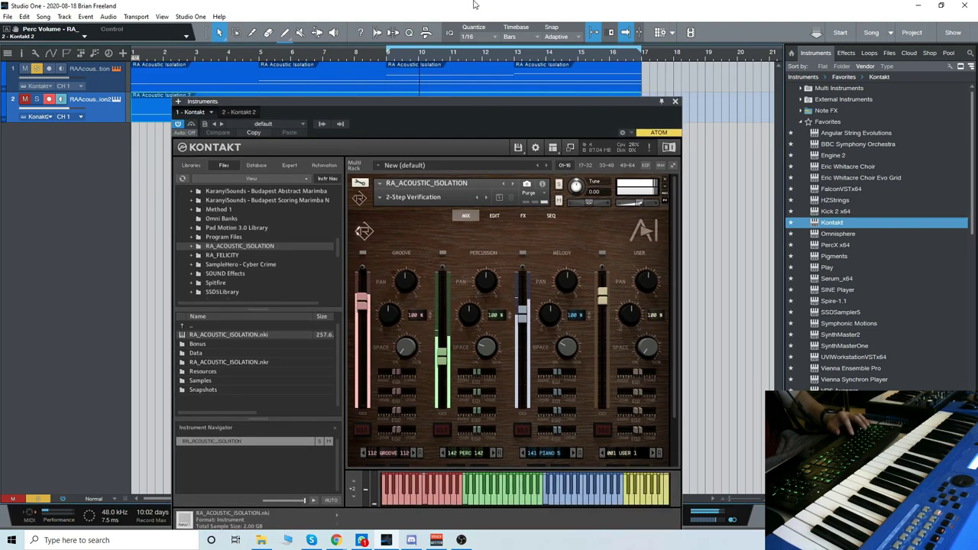
# - Load the Bench Park 3 snapshot in the first track's RA_ACOUSTIC_ISOLATION instrument and step on to the next snapshot
pyautogui.click(380, 199)
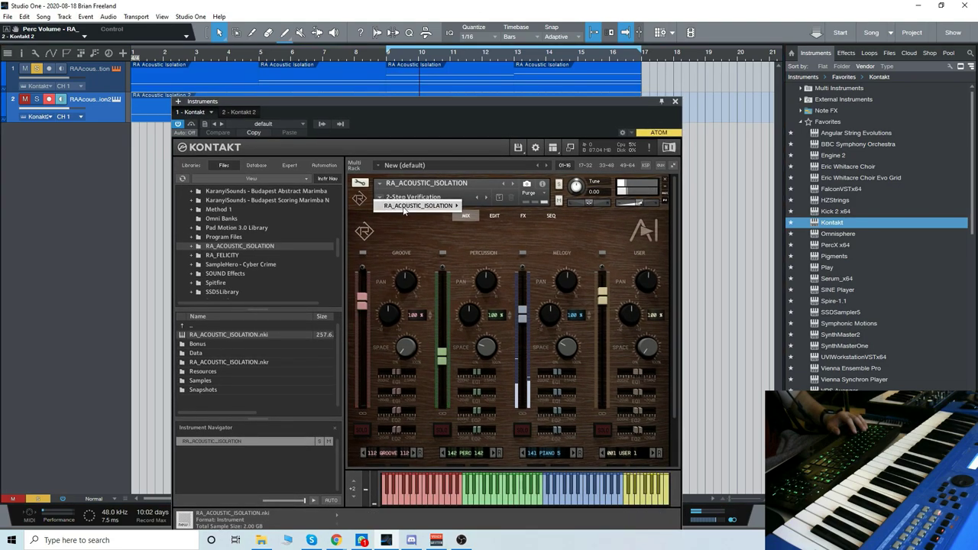
pyautogui.moveTo(428, 205)
pyautogui.click(474, 205)
pyautogui.moveTo(439, 106)
pyautogui.mouseDown()
pyautogui.moveTo(448, 90)
pyautogui.moveTo(442, 101)
pyautogui.mouseUp()
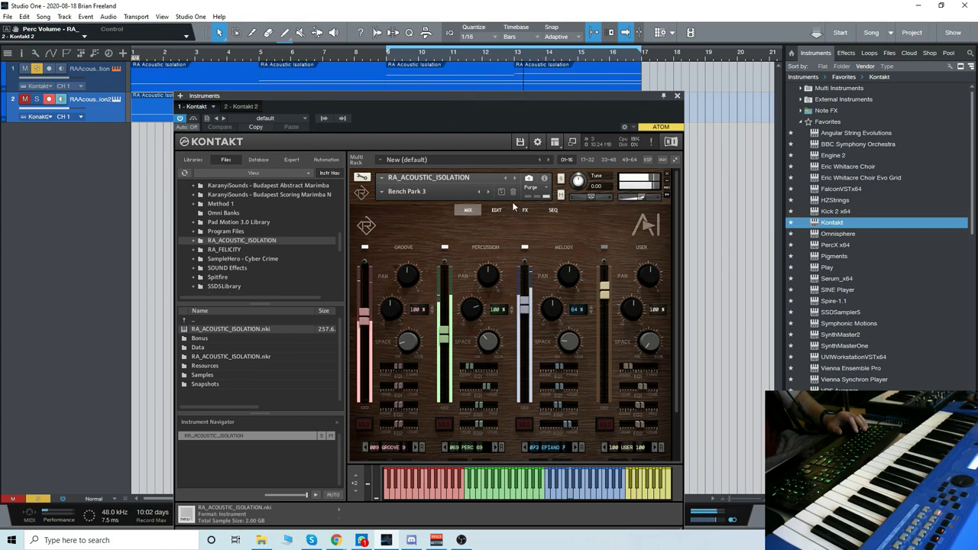
pyautogui.click(489, 191)
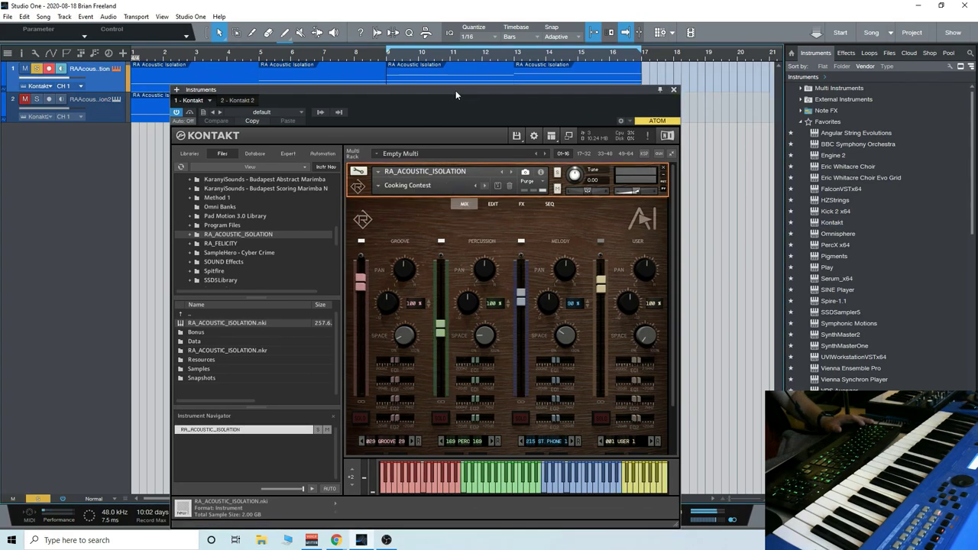
# - Audition the Waiting Line 3 snapshot during playback and replace it with the Disaster Files 3 snapshot
pyautogui.press('space')
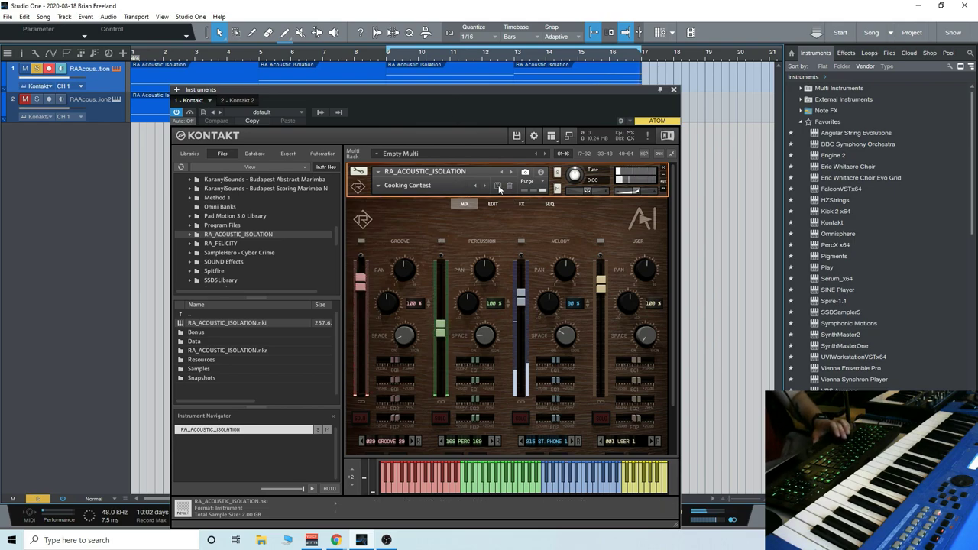
pyautogui.click(380, 189)
pyautogui.click(413, 193)
pyautogui.moveTo(423, 94); pyautogui.dragTo(420, 91)
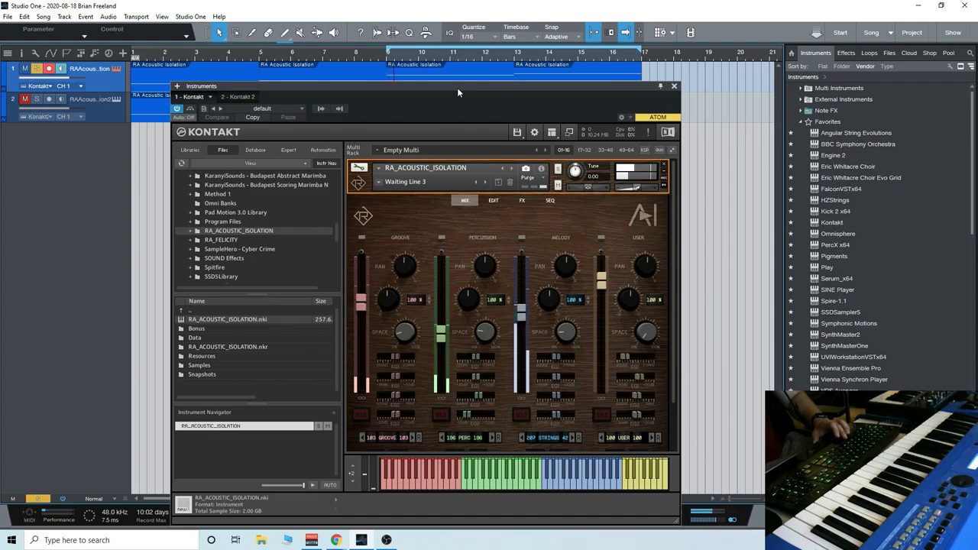
pyautogui.click(405, 181)
pyautogui.click(477, 206)
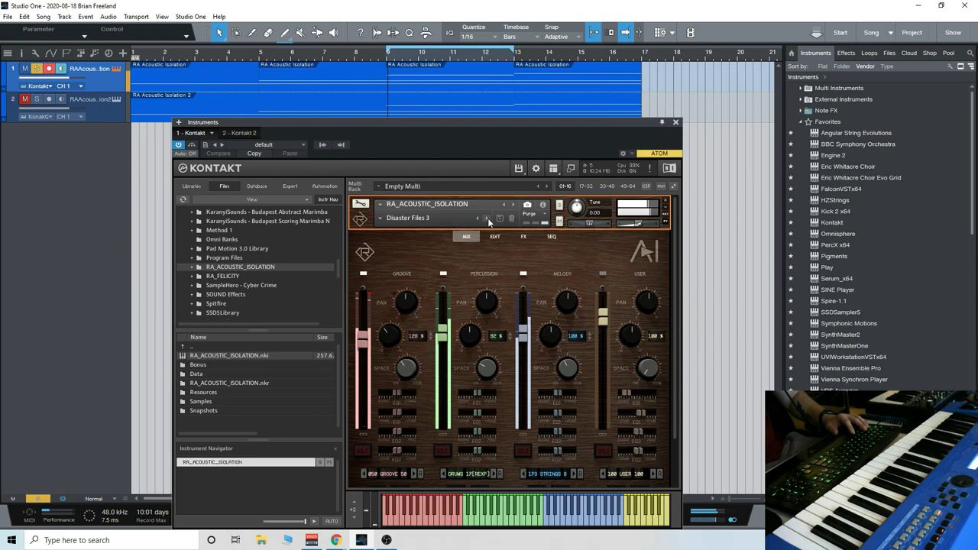
# - Swap the groove channel's sound to 051 GROOVE 51 and the percussion channel's to 030 PERC 30
pyautogui.click(413, 474)
pyautogui.moveTo(495, 121); pyautogui.dragTo(502, 58)
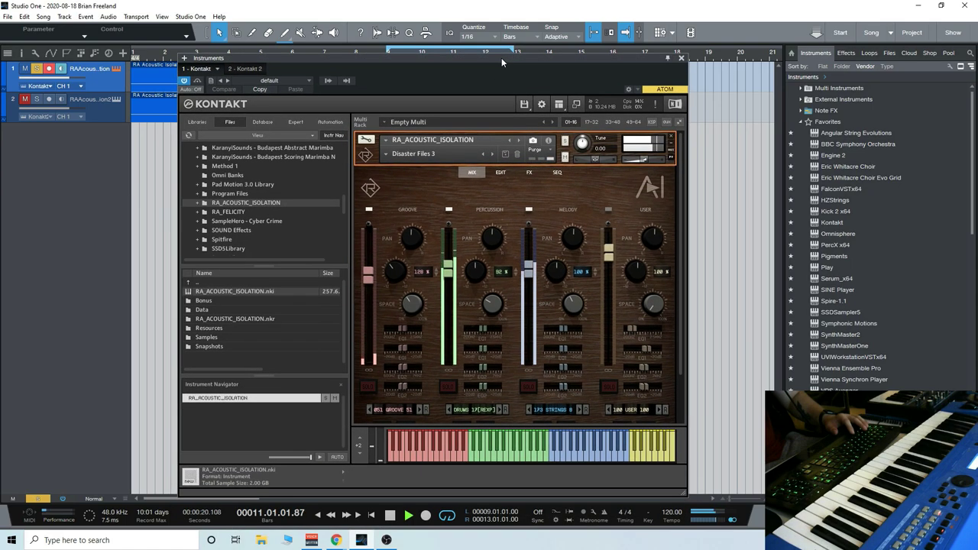
pyautogui.click(495, 409)
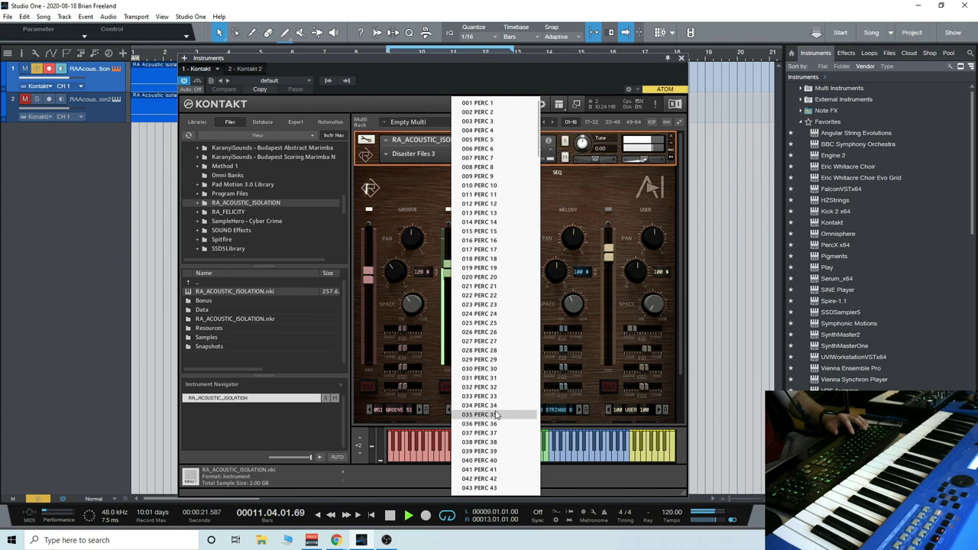
pyautogui.click(496, 369)
pyautogui.moveTo(499, 62); pyautogui.dragTo(500, 90)
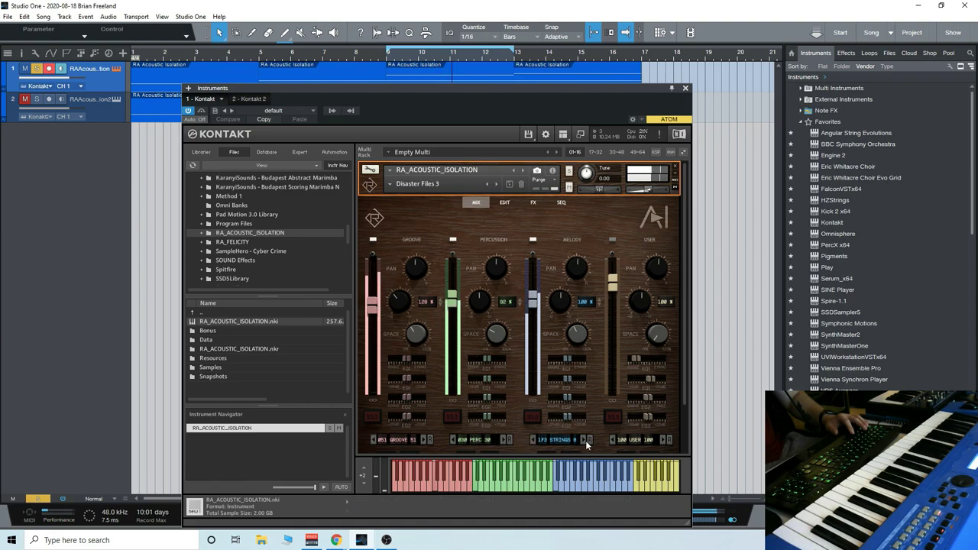
# - Try 028 EGUITAR 1 on the melody channel together with 064 GROOVE 64 on the groove channel
pyautogui.click(558, 440)
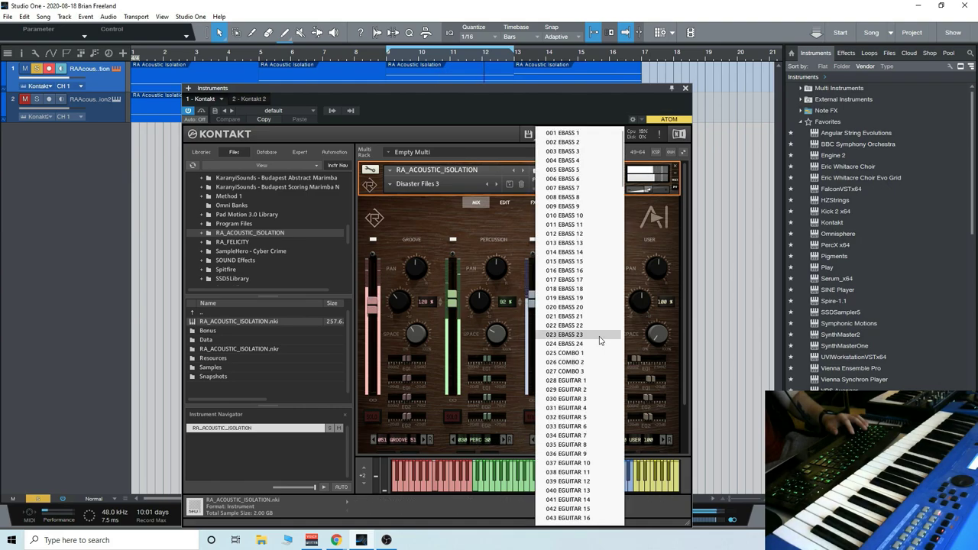
pyautogui.click(588, 380)
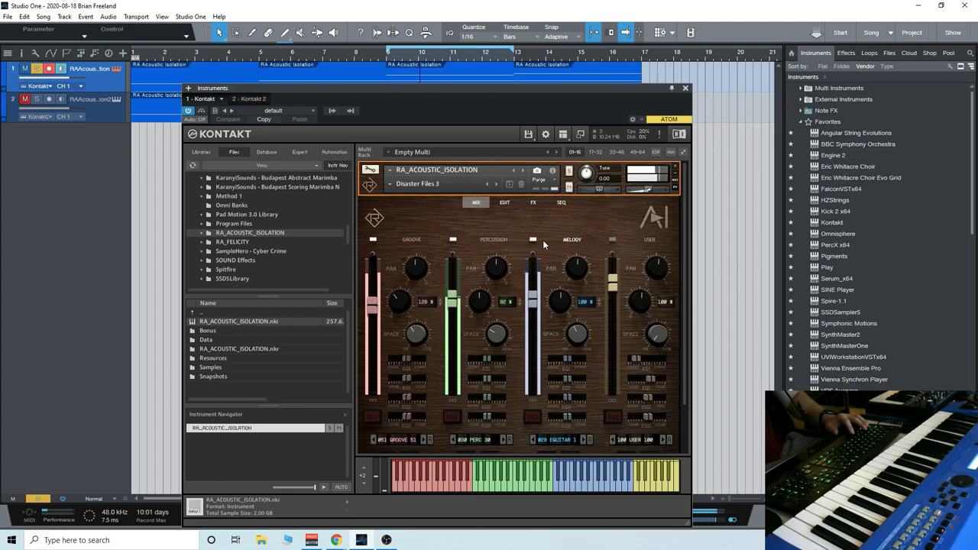
pyautogui.click(406, 441)
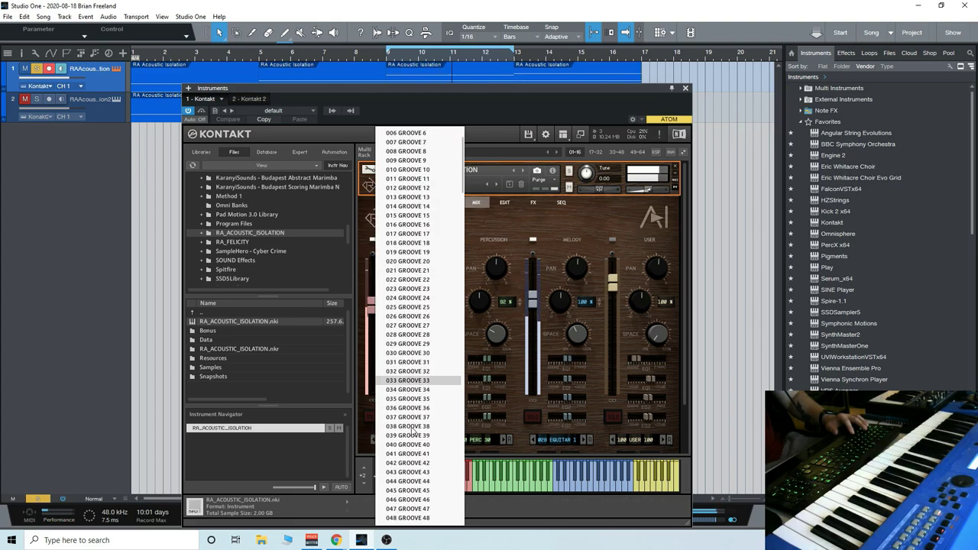
pyautogui.scroll(-7, 428, 459)
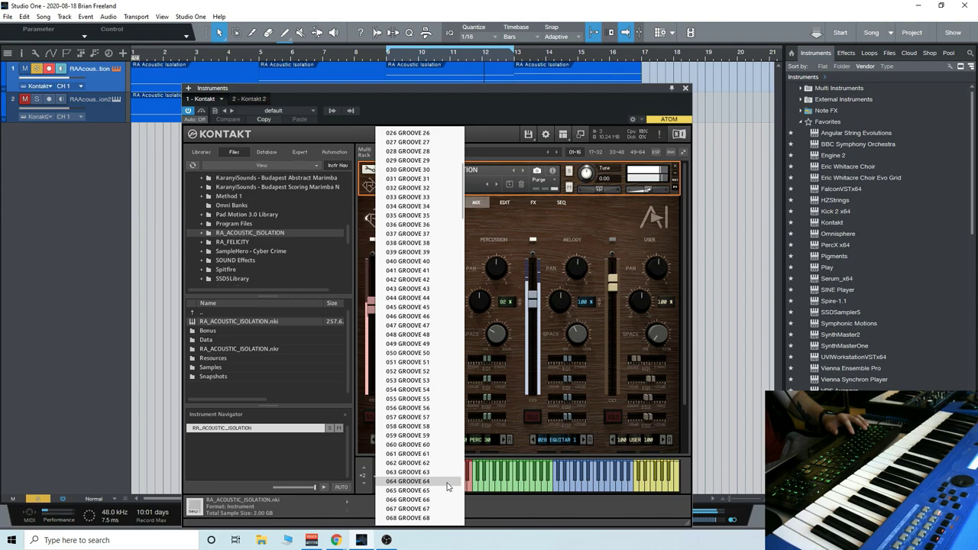
pyautogui.click(448, 487)
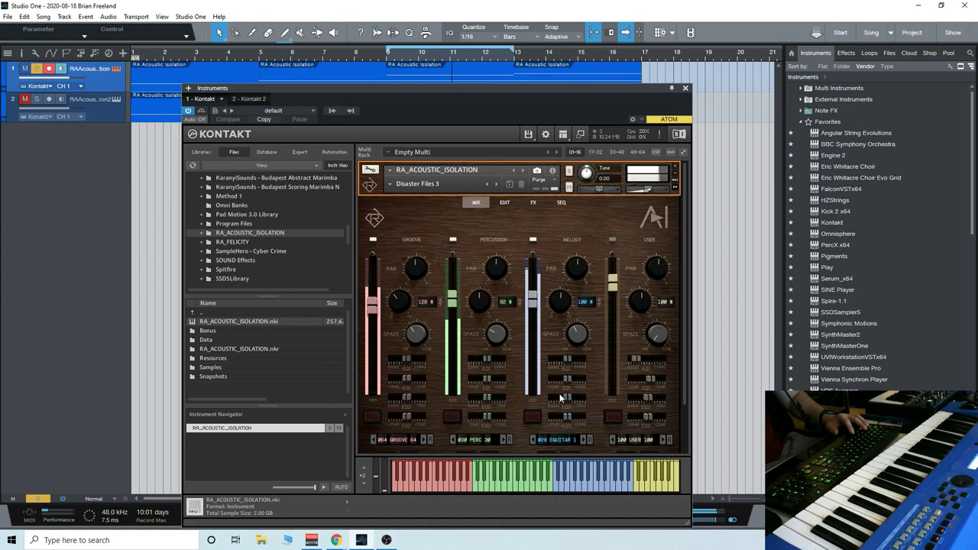
# - Try the 043 EGUITAR 16 sound on the melody channel
pyautogui.click(581, 438)
pyautogui.click(567, 441)
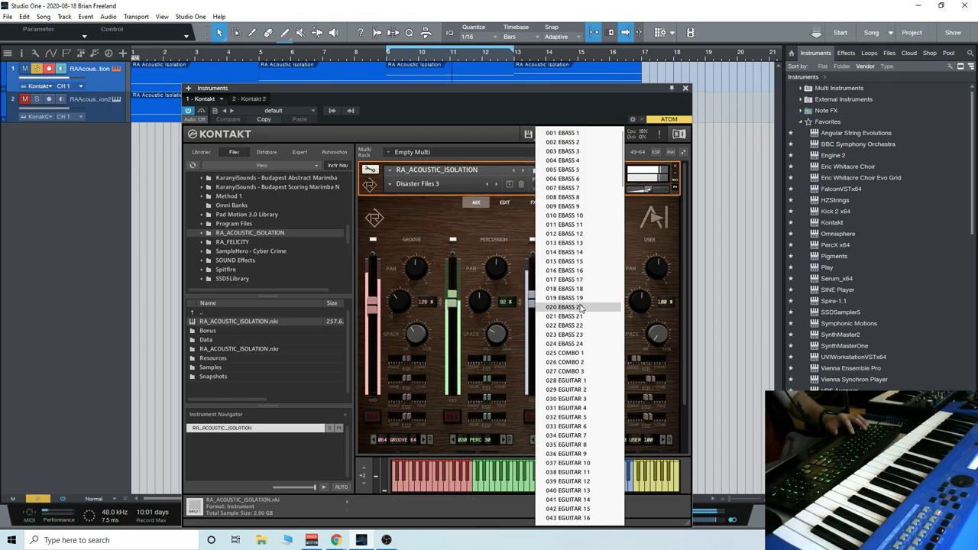
pyautogui.scroll(-2, 592, 327)
pyautogui.scroll(-2, 592, 327)
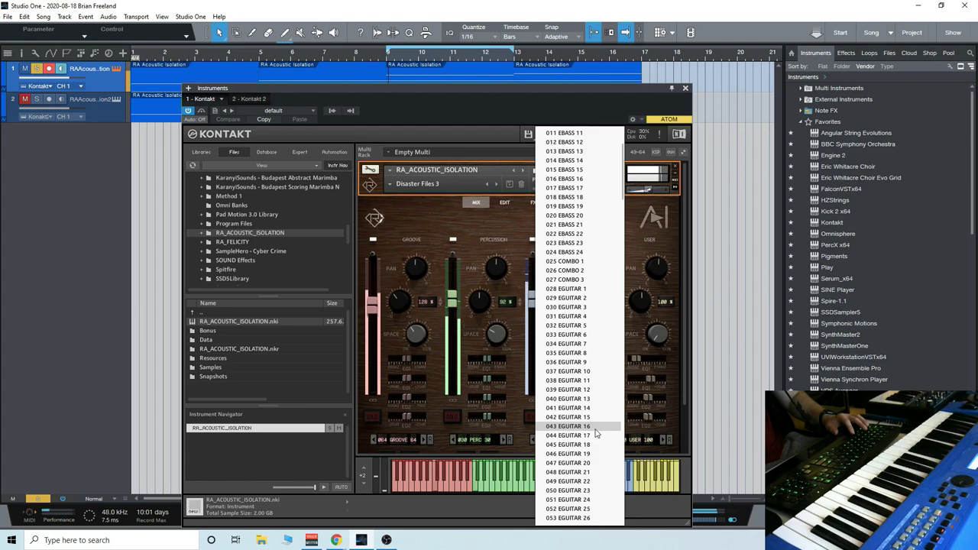
pyautogui.click(596, 433)
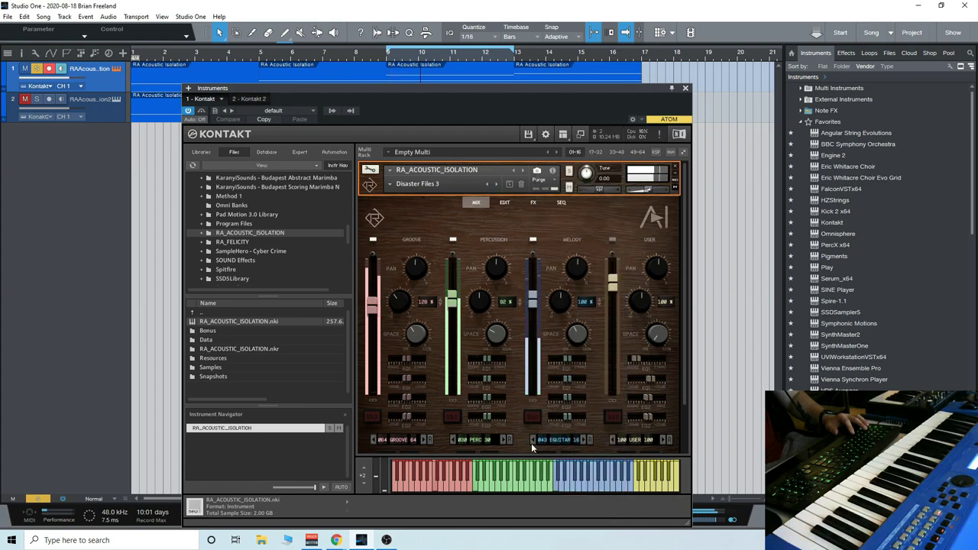
# - Advance percussion to 031 PERC 31 and groove to 065 GROOVE 65, and set the melody channel to 038 EGUITAR 11
pyautogui.click(502, 440)
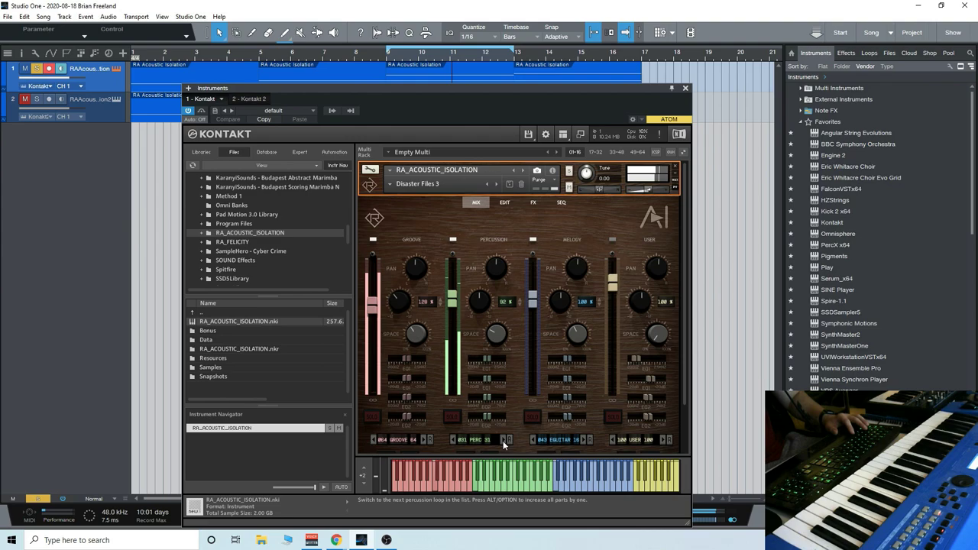
pyautogui.click(425, 440)
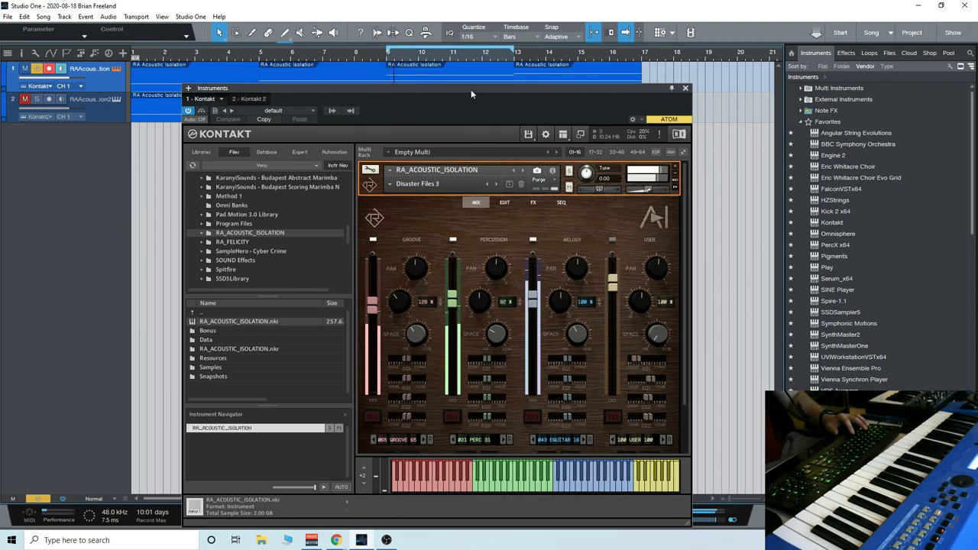
pyautogui.click(544, 443)
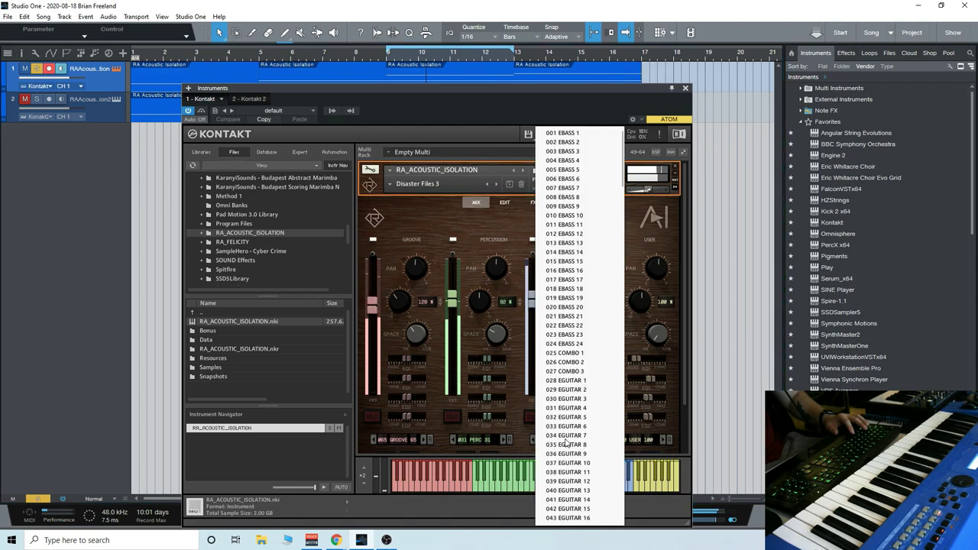
pyautogui.click(584, 474)
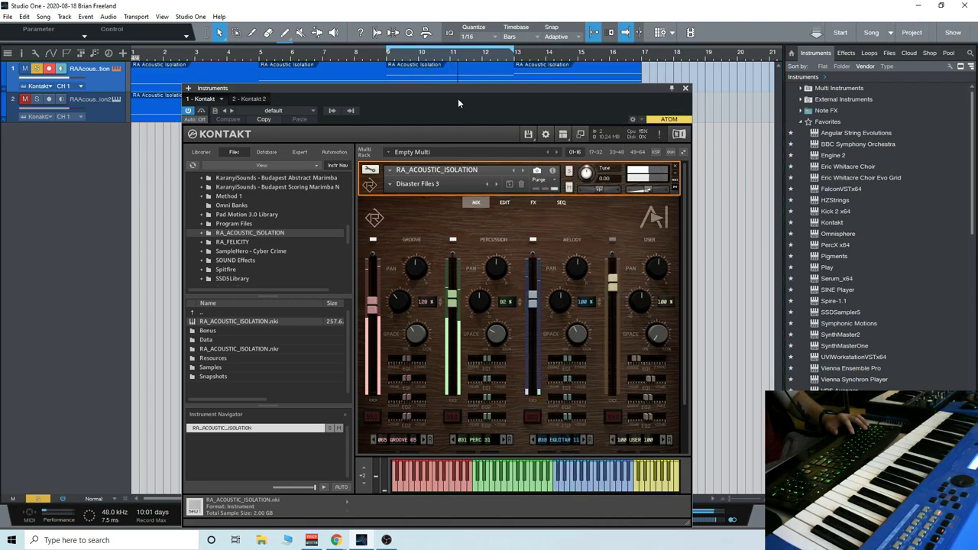
# - Advance the percussion channel to 032 PERC 32 and set the groove channel to 058 GROOVE 58
pyautogui.click(504, 441)
pyautogui.click(399, 440)
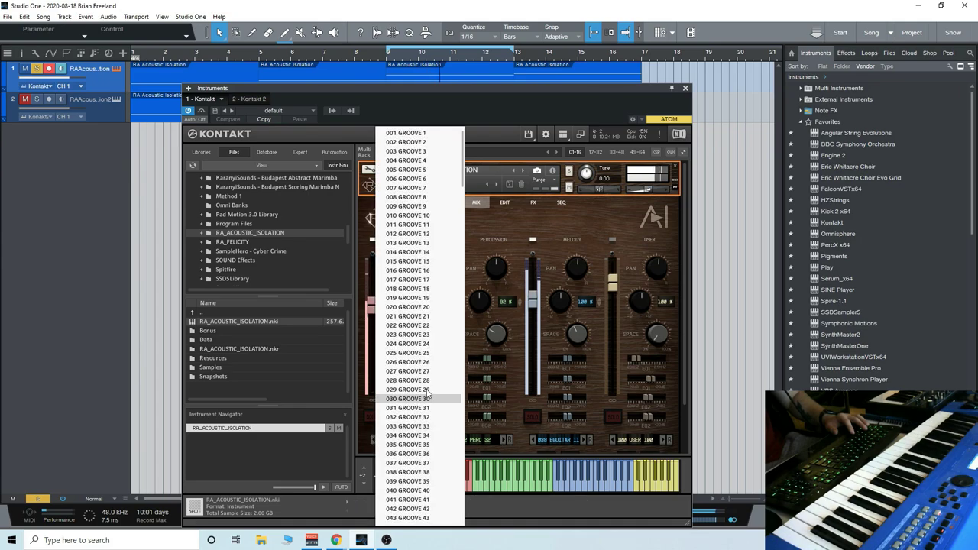
pyautogui.scroll(-3, 429, 447)
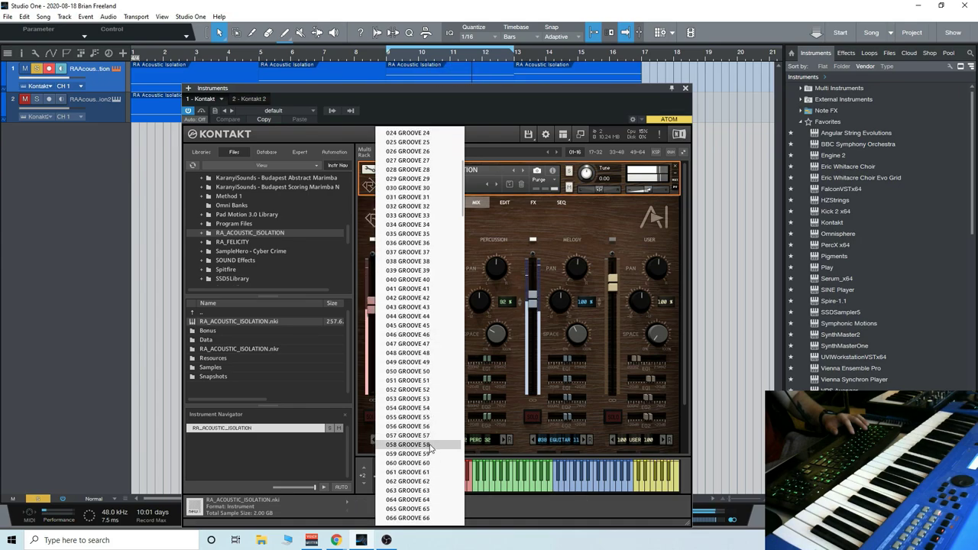
pyautogui.click(430, 447)
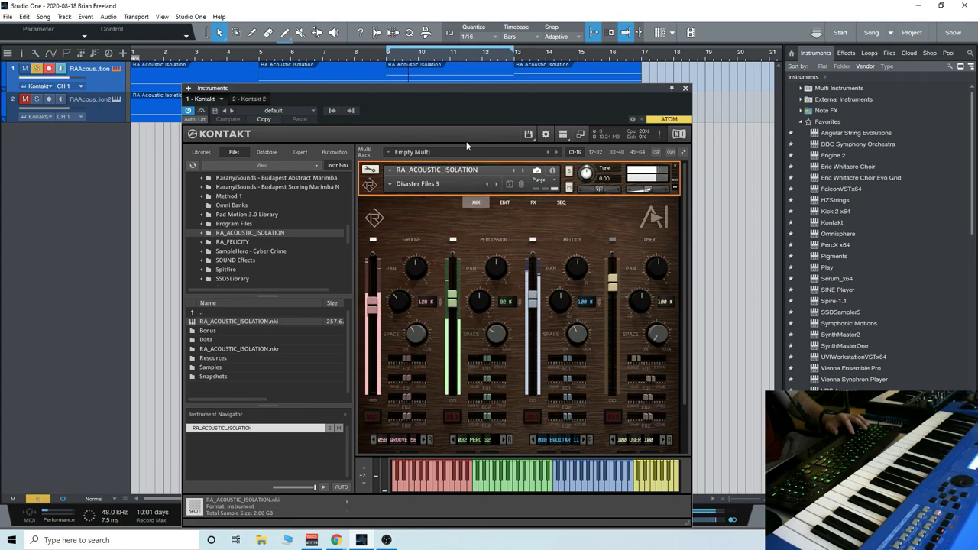
# - Audition 066 EGUITAR 39 on the melody channel and replace it with 070 EPIANO 4
pyautogui.click(558, 442)
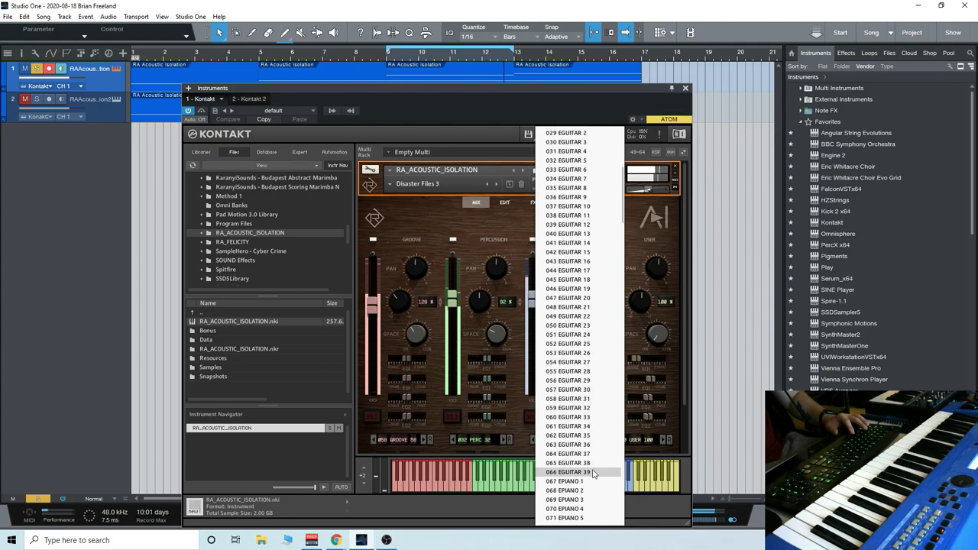
pyautogui.click(587, 472)
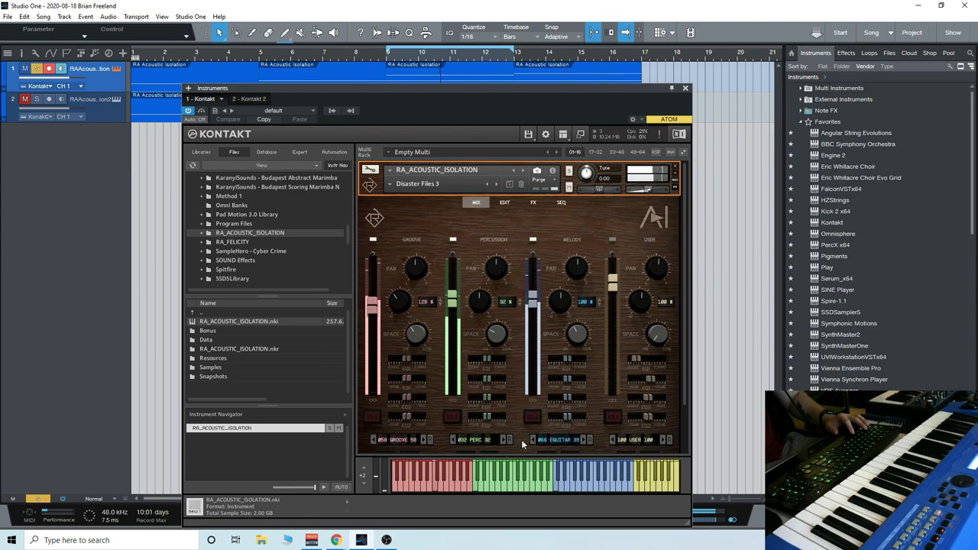
pyautogui.click(560, 440)
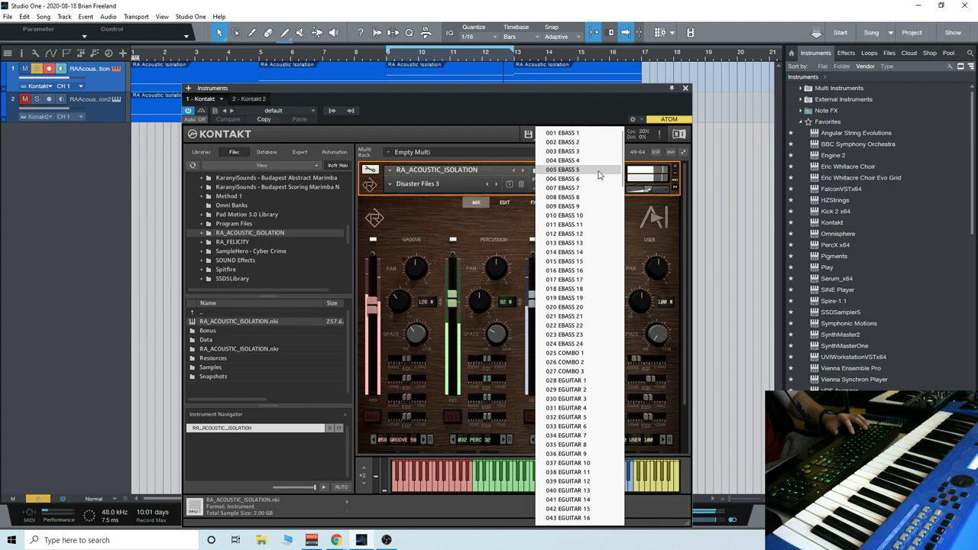
pyautogui.click(388, 59)
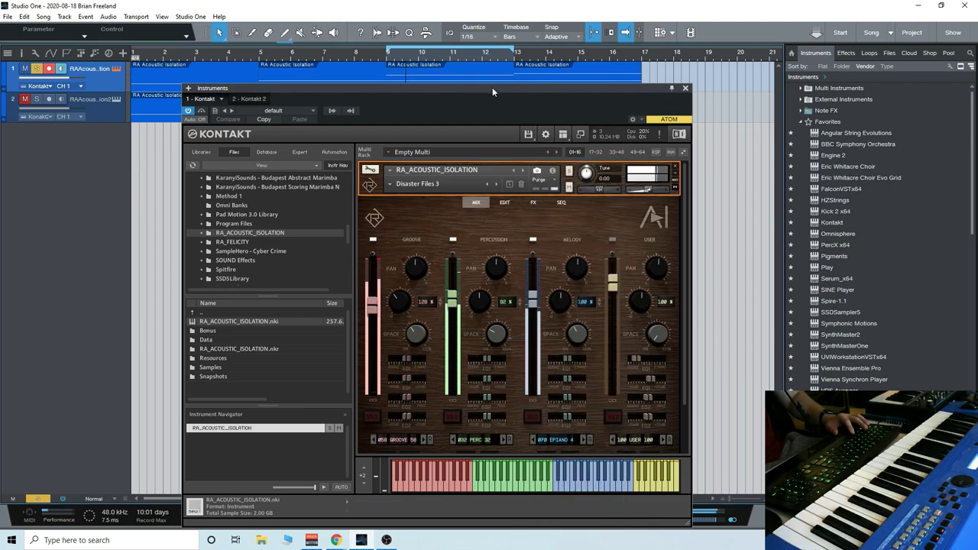
# - Replace the melody channel's sound with 248 SYNTH 30
pyautogui.click(558, 440)
pyautogui.scroll(-15, 572, 446)
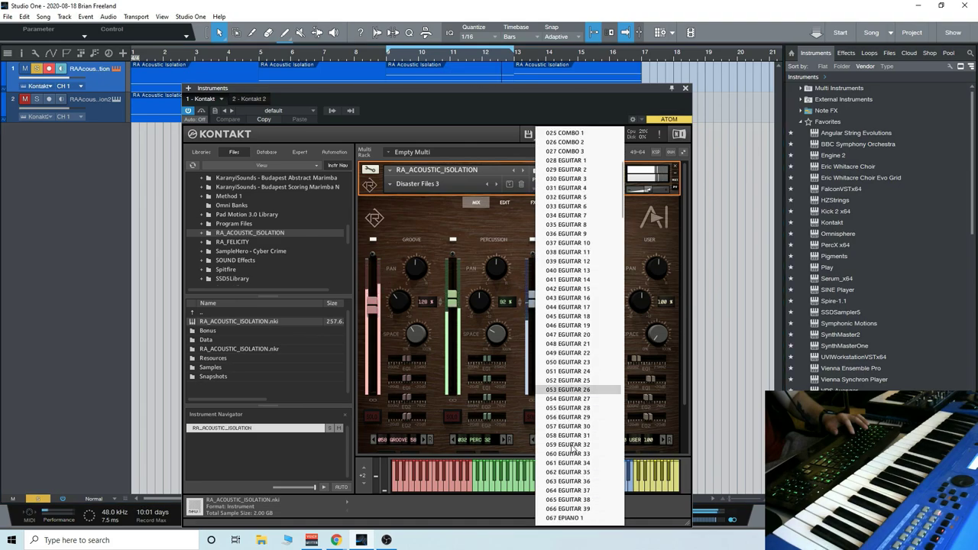
pyautogui.scroll(-1, 573, 449)
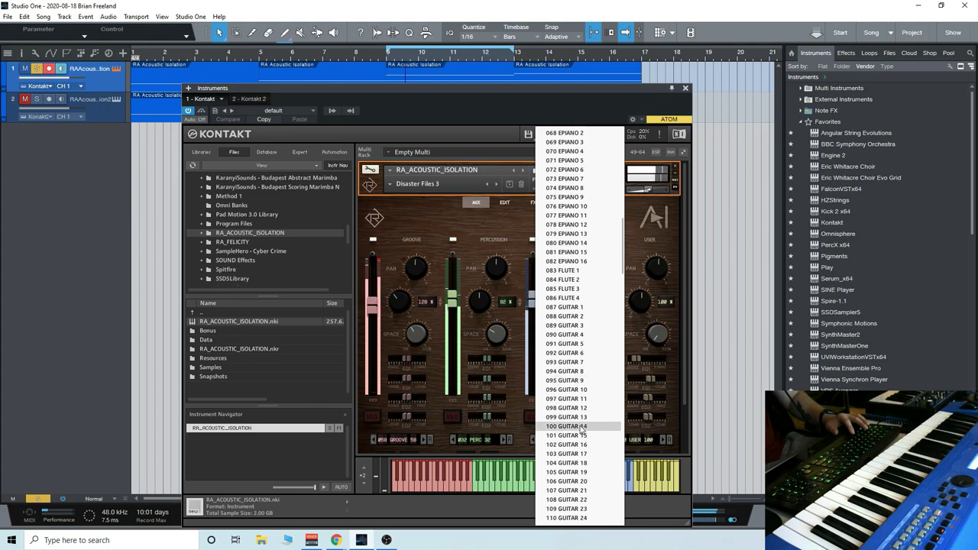
pyautogui.click(586, 306)
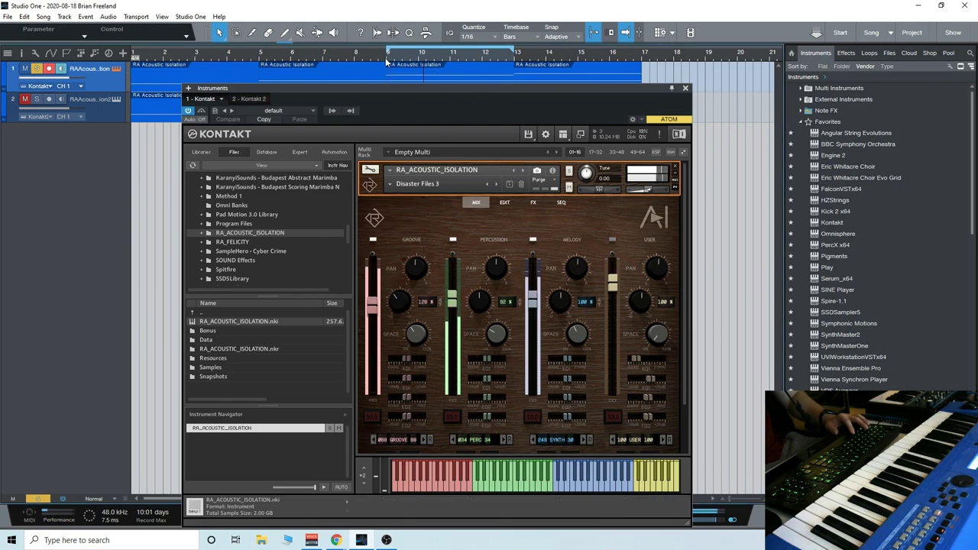
# - Lower the percussion and groove channel volumes, and open the melody channel's edit page
pyautogui.moveTo(452, 294); pyautogui.dragTo(452, 337)
pyautogui.moveTo(372, 304); pyautogui.dragTo(372, 330)
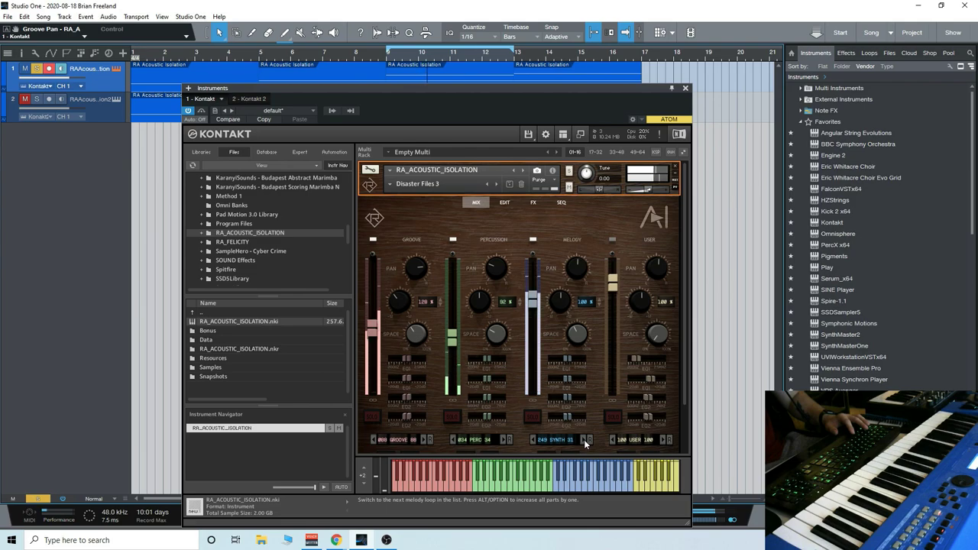
pyautogui.click(570, 240)
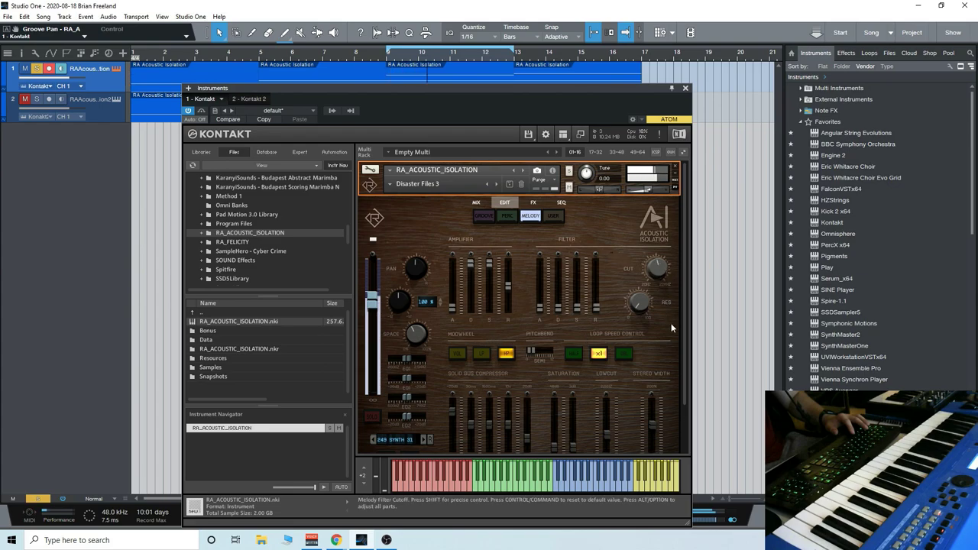
pyautogui.scroll(-3, 615, 288)
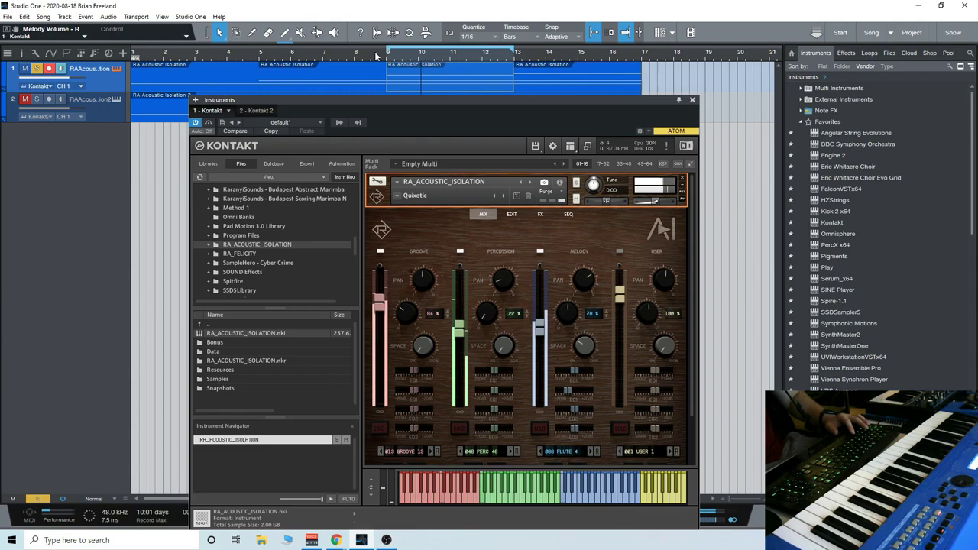
# - Set the Quixotic snapshot's melody channel to 215 STYLOPHONE 1 and show its sequencer page
pyautogui.moveTo(487, 101); pyautogui.dragTo(498, 100)
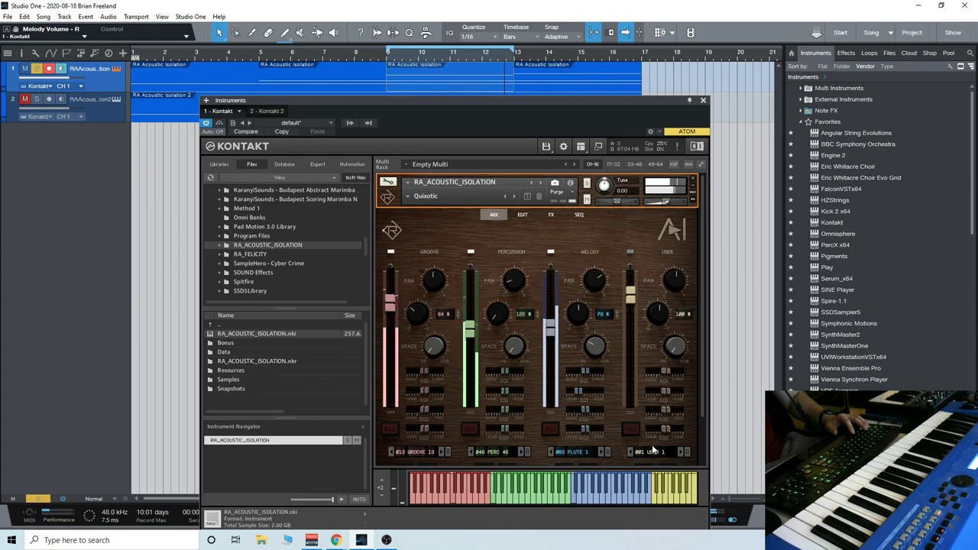
pyautogui.moveTo(465, 104); pyautogui.dragTo(461, 102)
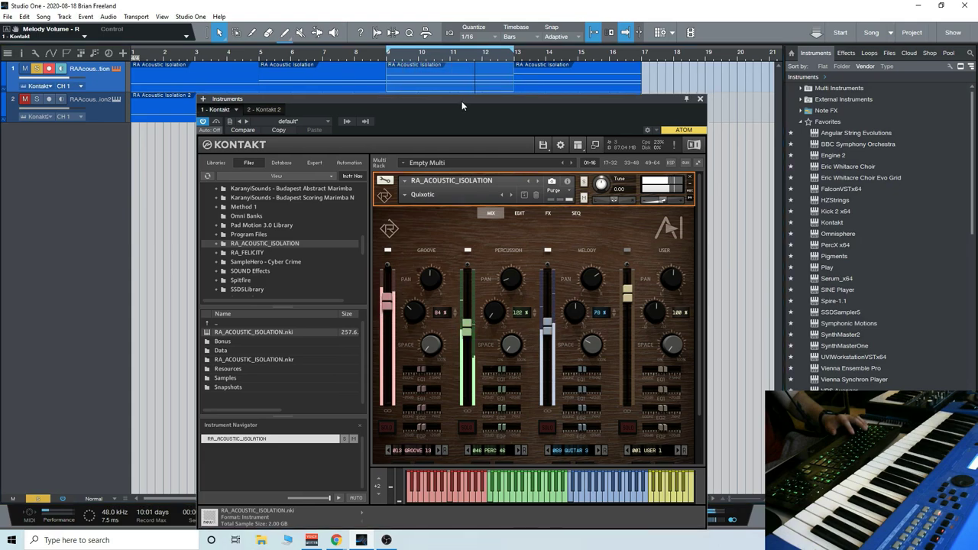
pyautogui.click(577, 453)
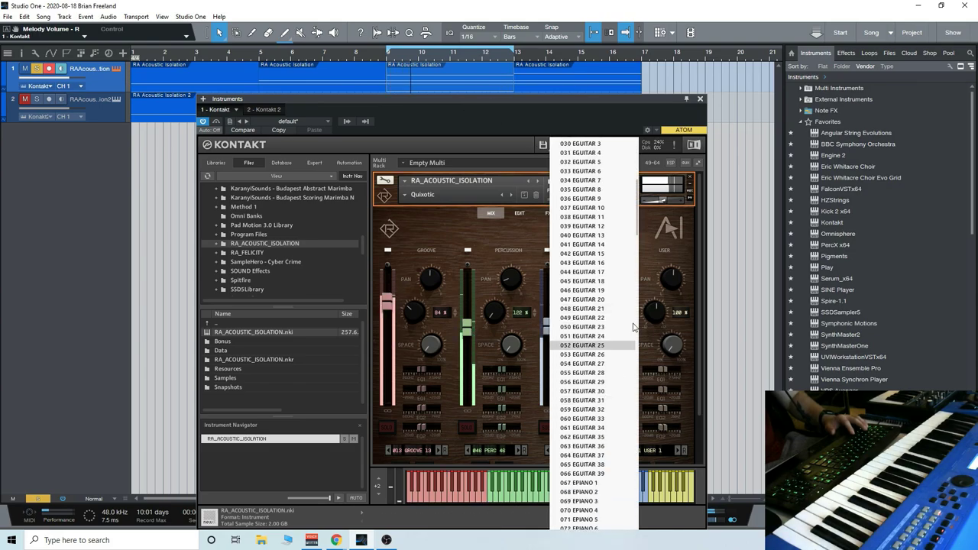
pyautogui.moveTo(639, 202); pyautogui.dragTo(646, 410)
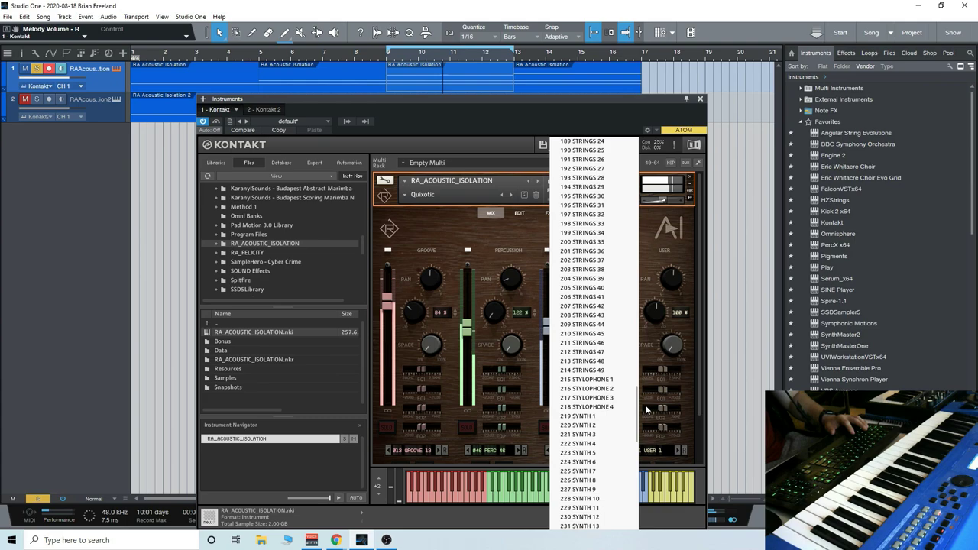
pyautogui.scroll(-2, 646, 411)
pyautogui.scroll(-2, 646, 413)
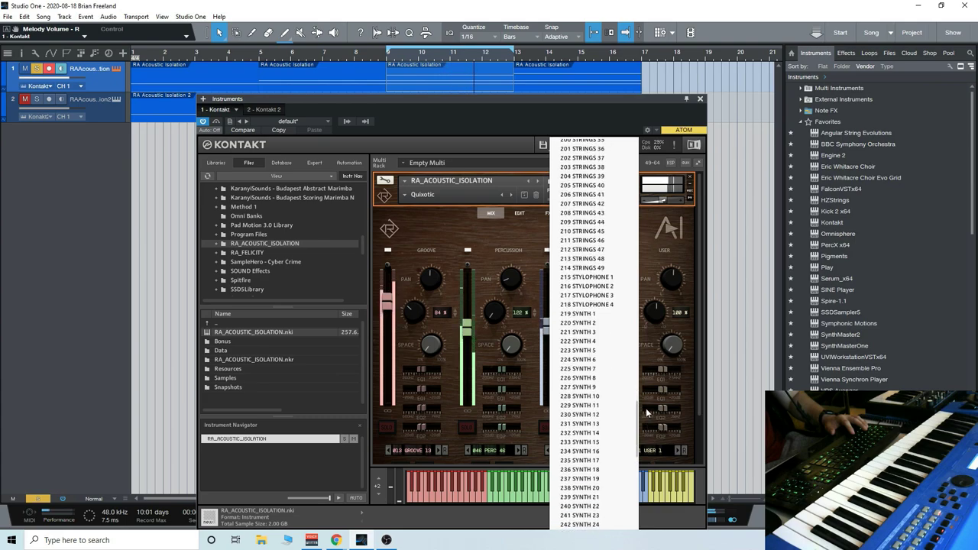
pyautogui.click(585, 277)
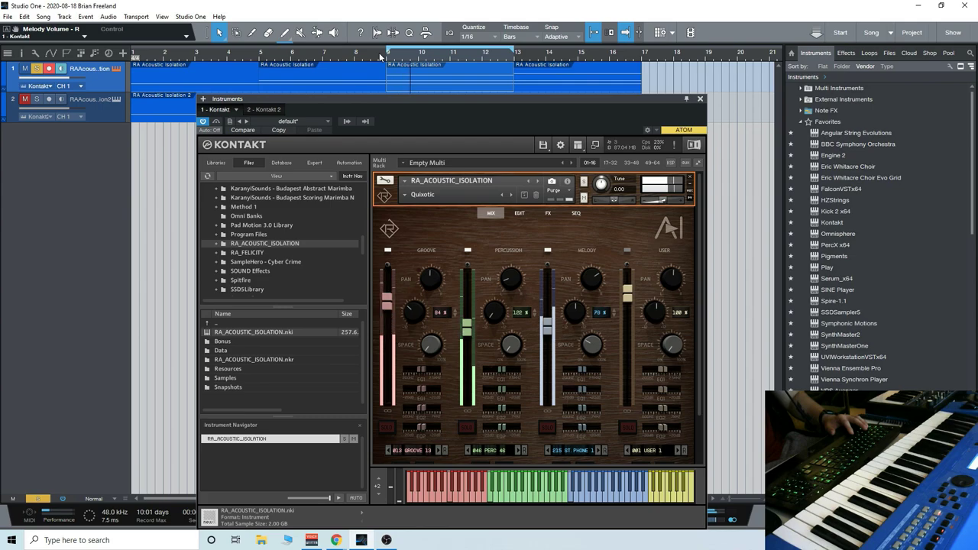
pyautogui.click(577, 214)
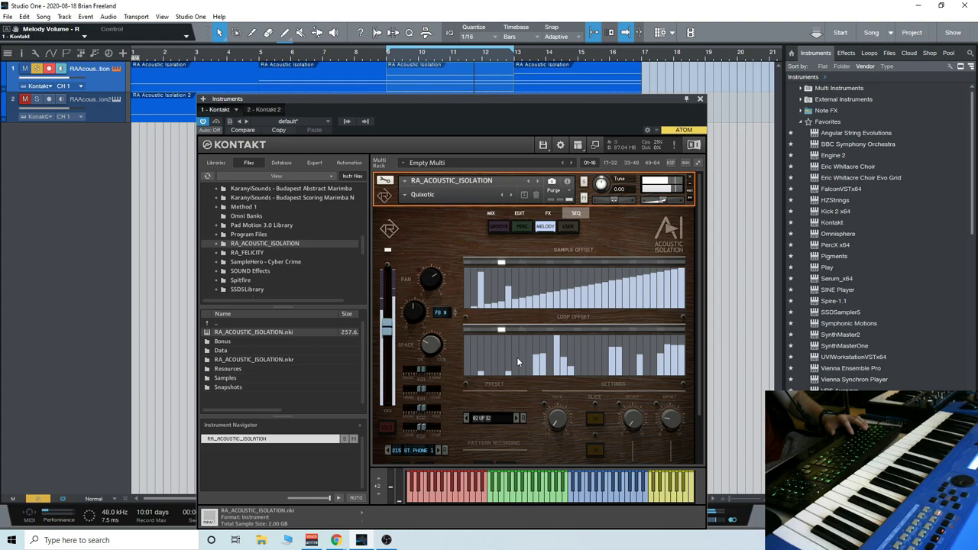
# - Close the instrument window and stop the looped playback
pyautogui.click(701, 100)
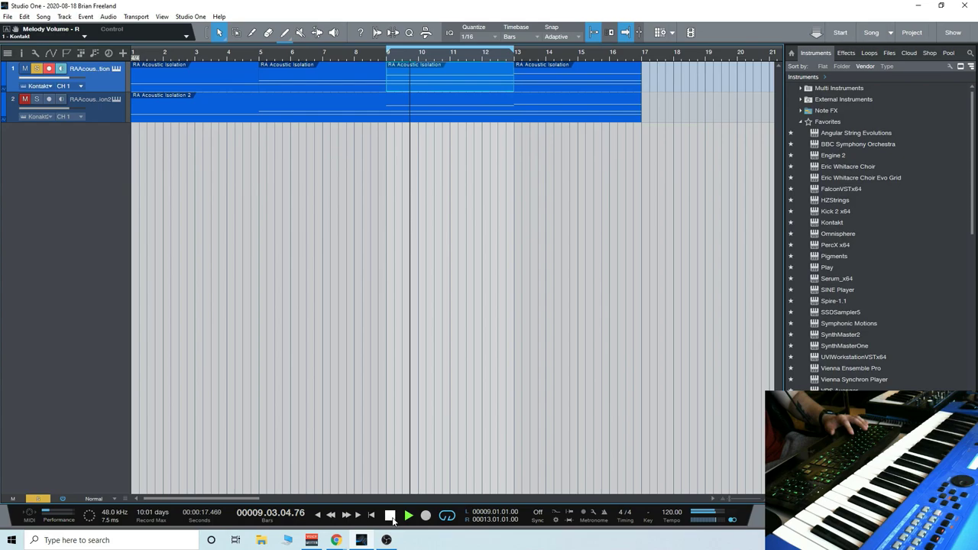
pyautogui.click(391, 516)
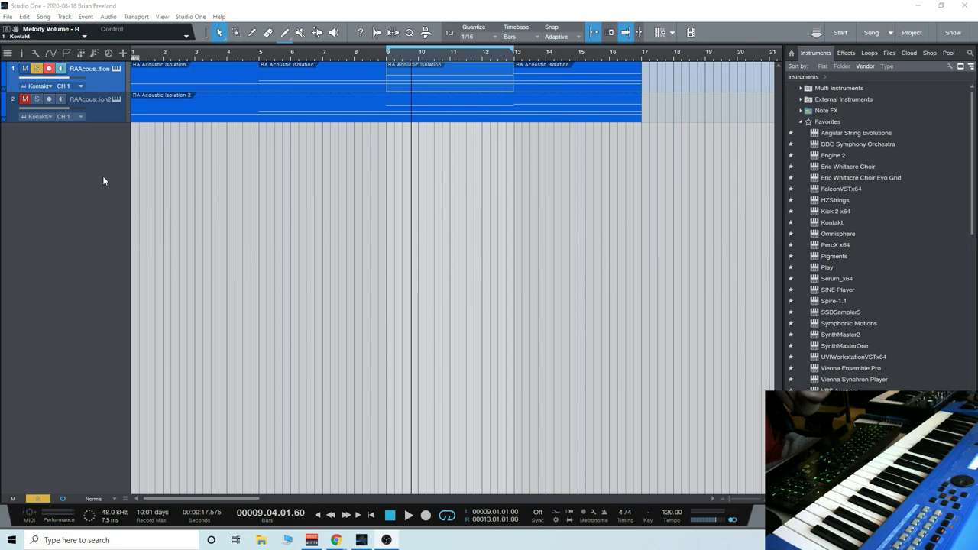
# - Reopen the first track's Kontakt instrument and move its window higher so the whole interface clears the transport
pyautogui.click(115, 68)
pyautogui.moveTo(425, 96); pyautogui.dragTo(401, 54)
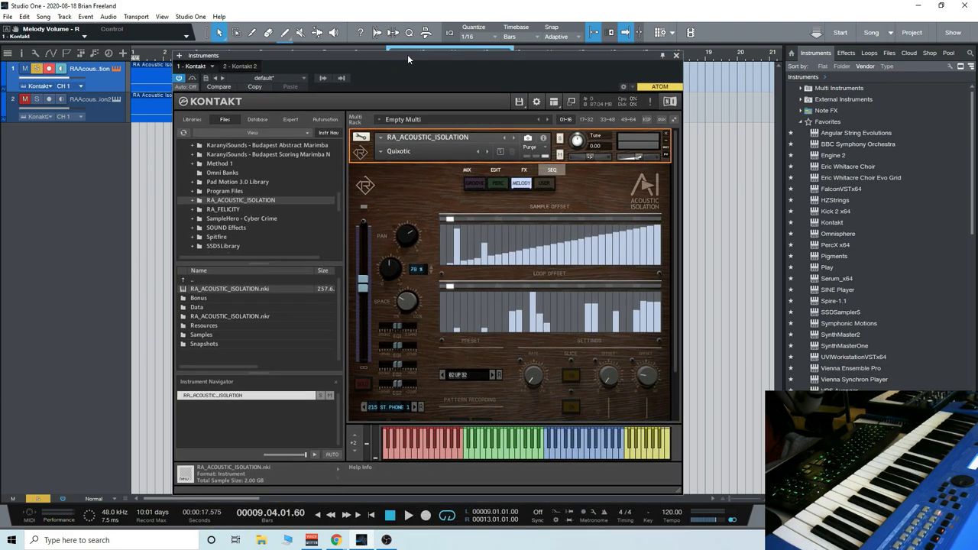